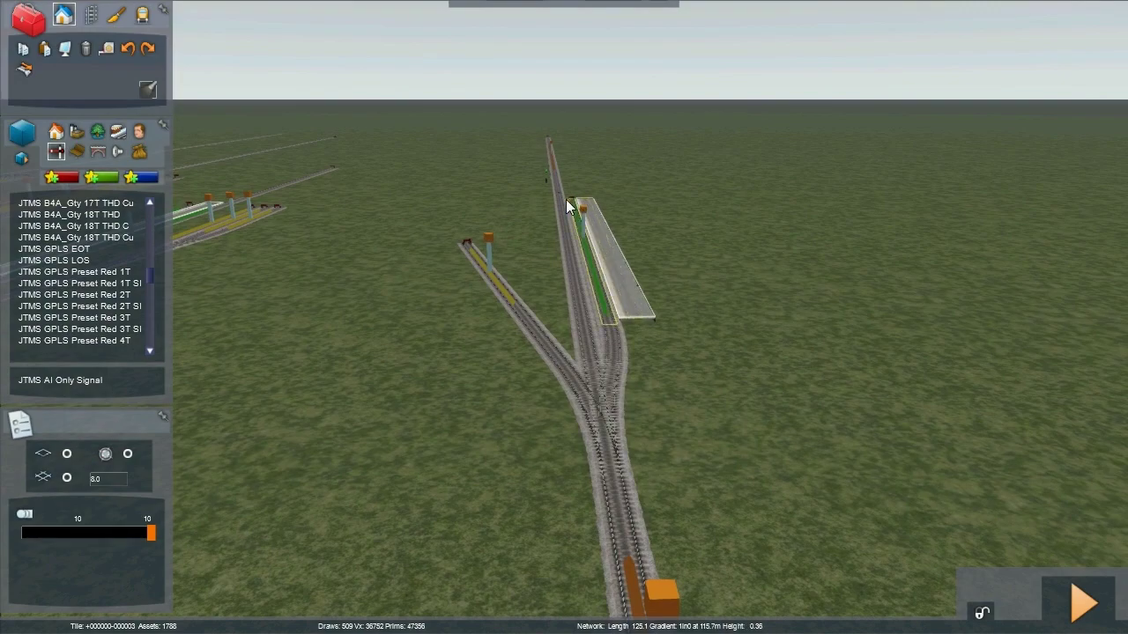
Step: Orbit and zoom the view down the line toward the junction and platform
mouse_move(699, 381)
mouse_down()
mouse_move(687, 414)
mouse_move(652, 330)
mouse_up()
scroll(564, 396, up, 10)
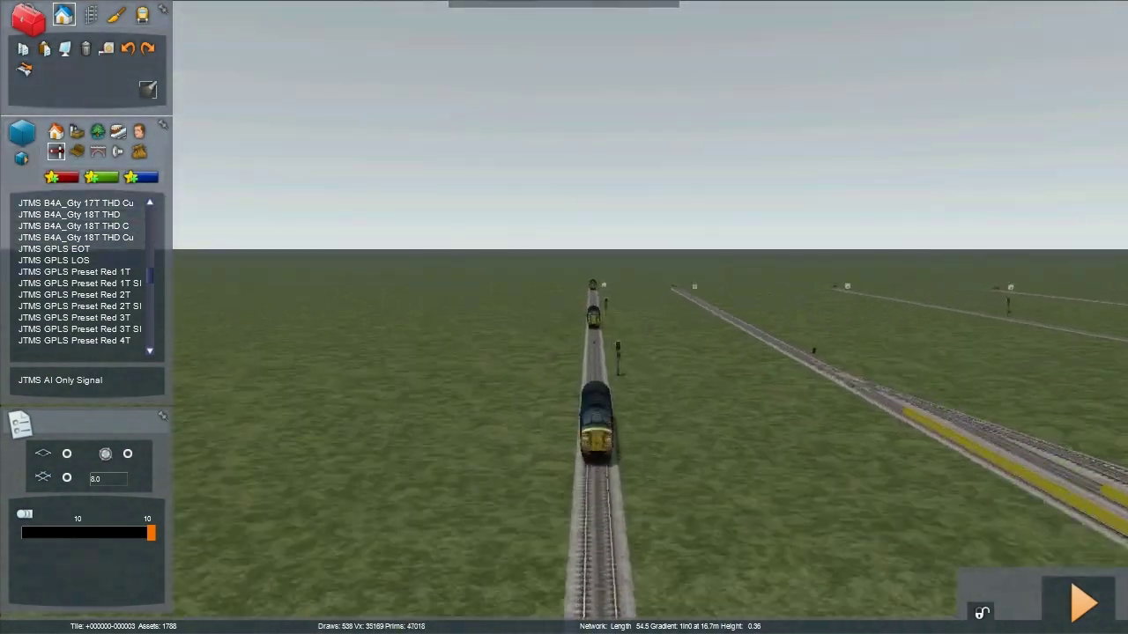
mouse_move(564, 396)
mouse_down()
mouse_move(687, 379)
mouse_move(775, 396)
mouse_move(752, 444)
mouse_move(752, 511)
mouse_move(919, 528)
mouse_move(881, 494)
mouse_move(719, 268)
mouse_up()
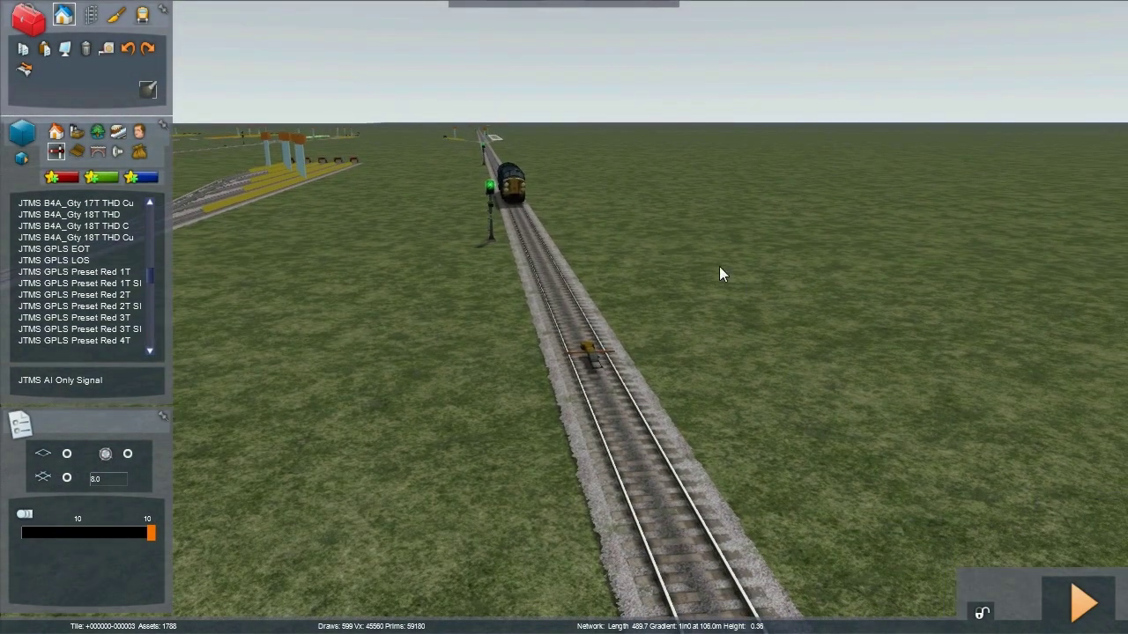
mouse_move(557, 267)
mouse_down()
mouse_move(560, 211)
mouse_move(531, 231)
mouse_move(531, 255)
mouse_up()
scroll(564, 352, up, 10)
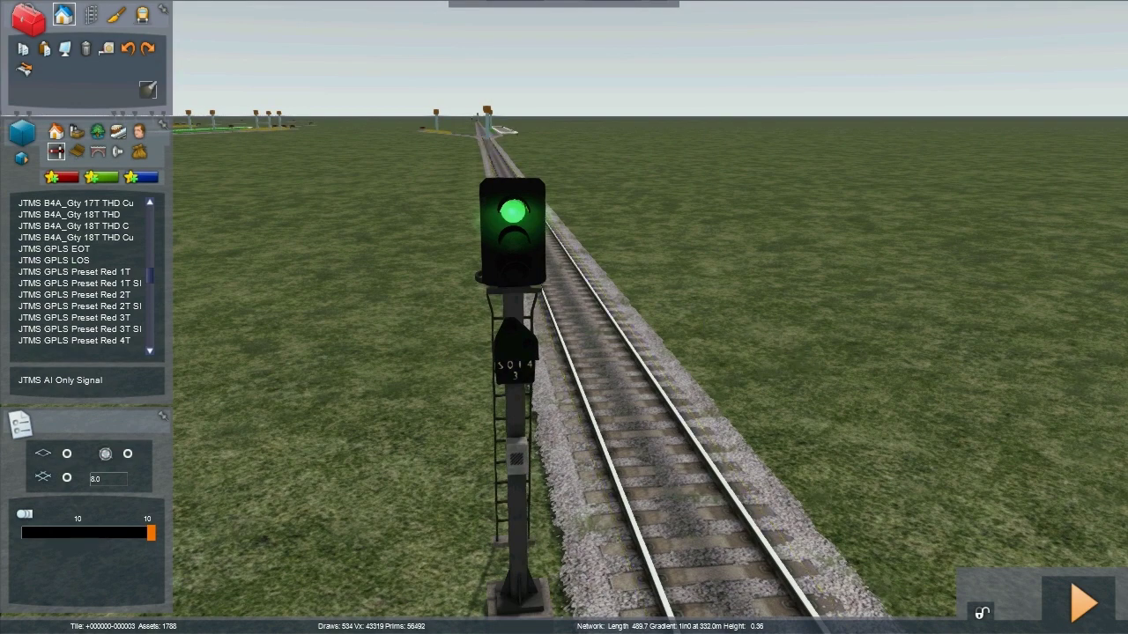
key(Left)
key(Down)
key(Down)
key(Down)
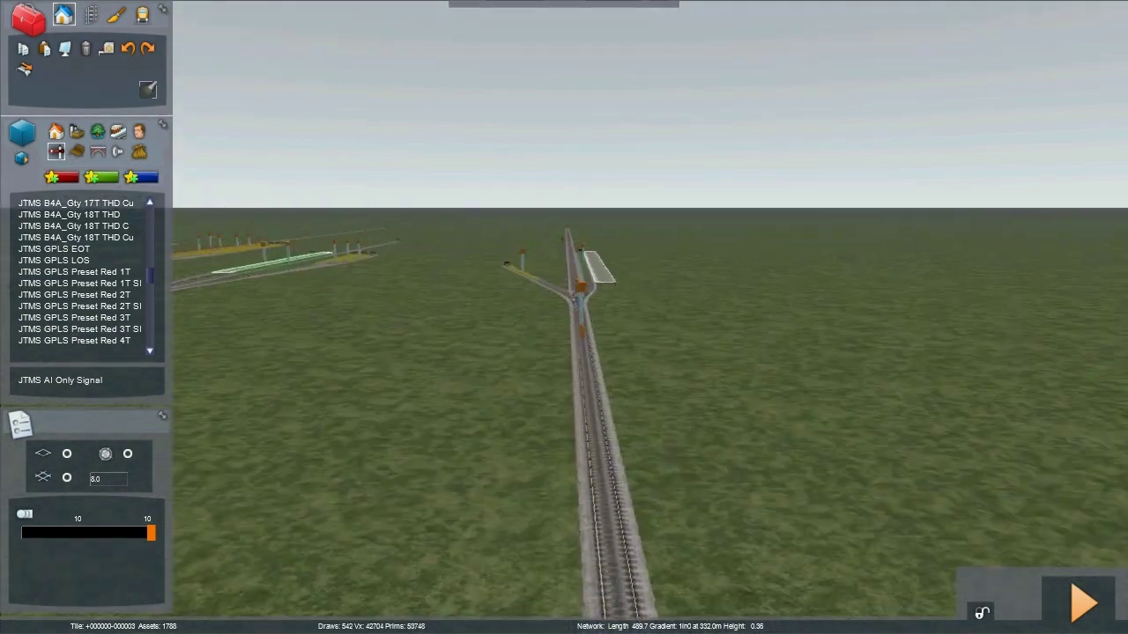
key(Up)
key(Up)
key(Up)
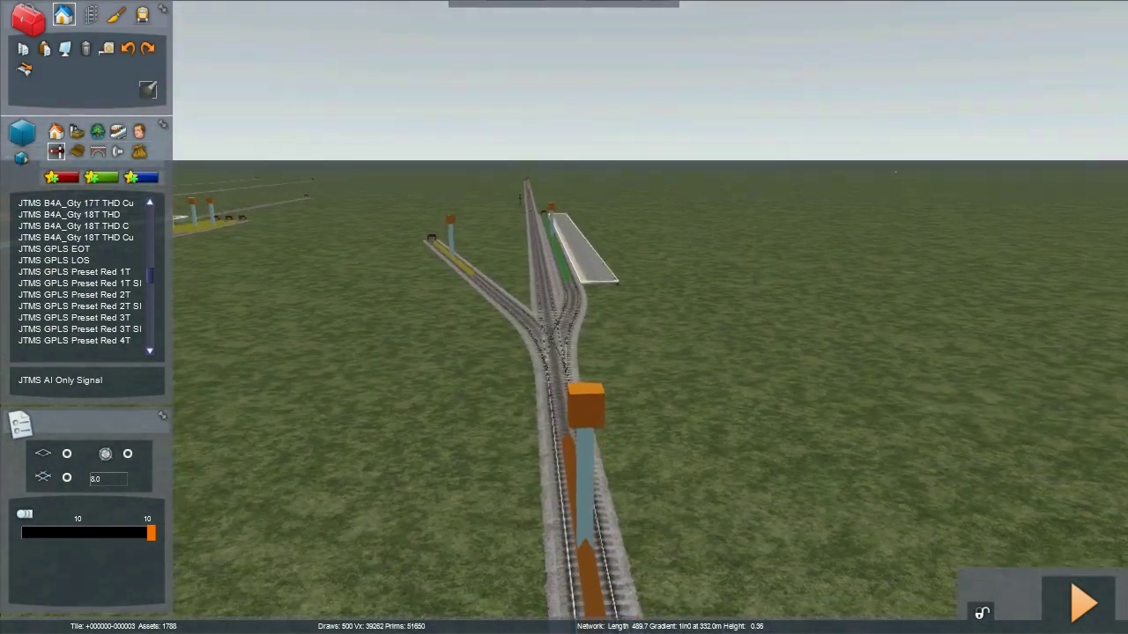
key(Up)
key(Up)
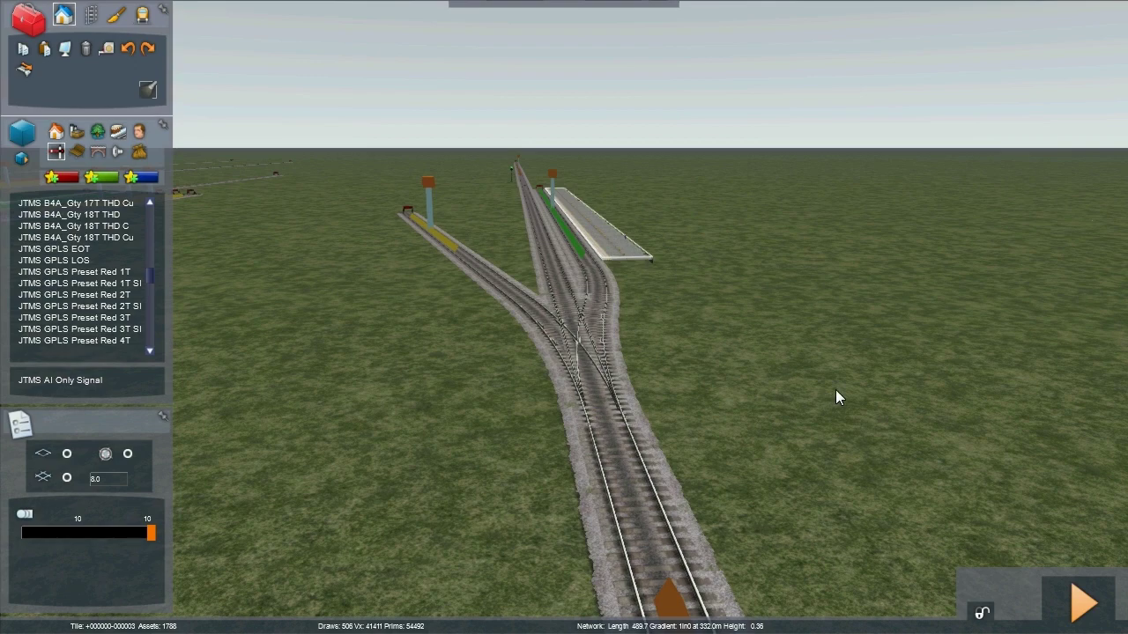
scroll(888, 492, down, 5)
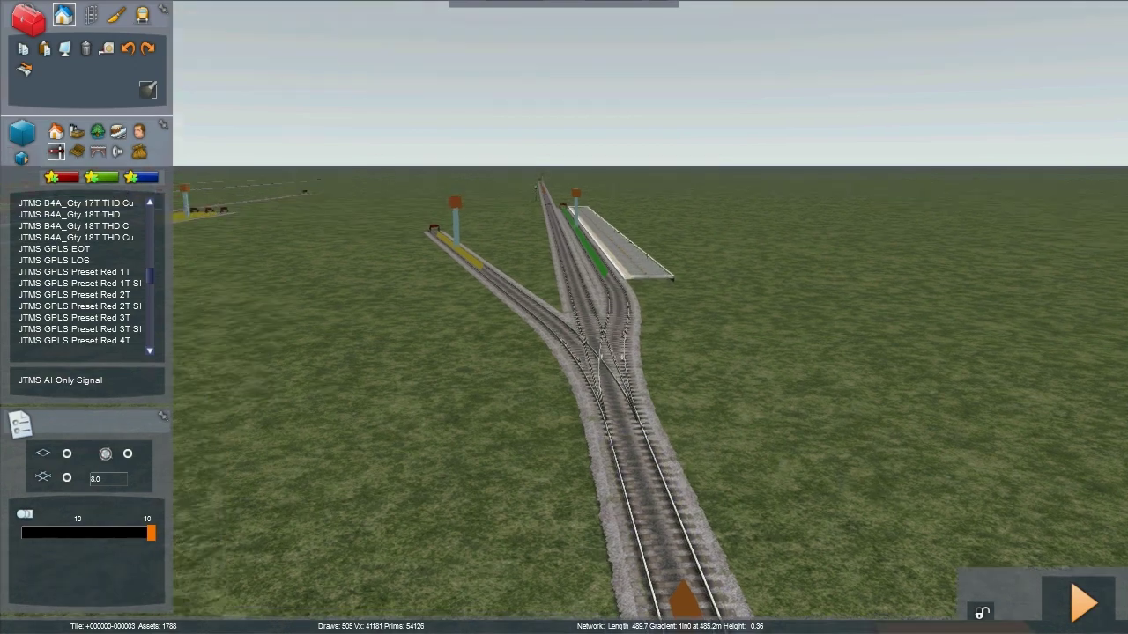
scroll(440, 432, up, 5)
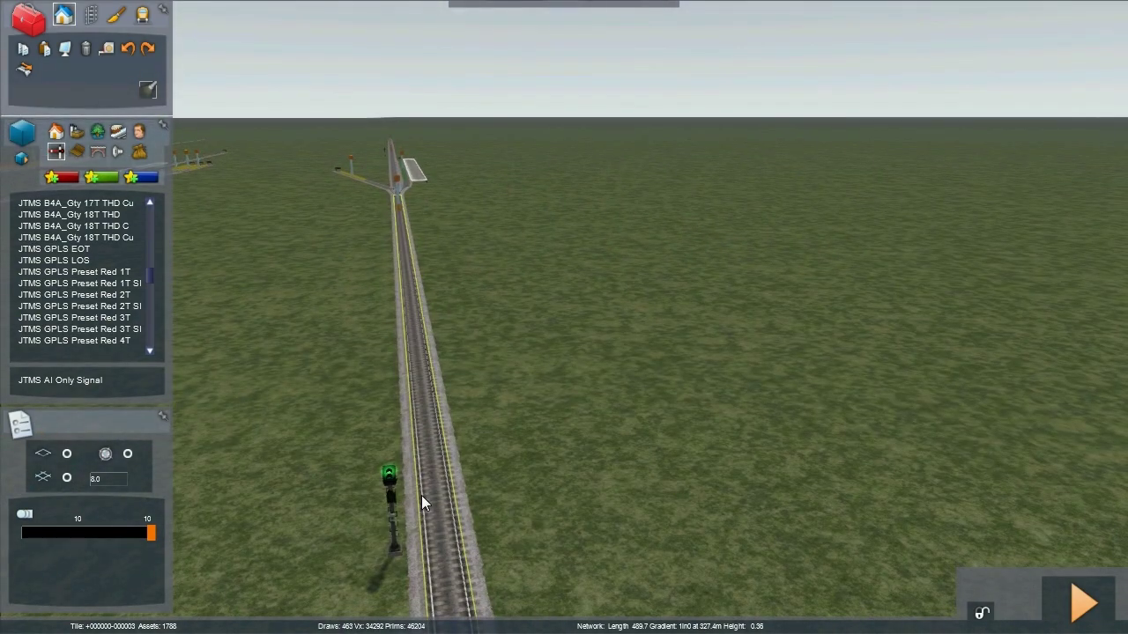
Step: Frame the junction past the green signal, with its tracks lined up straight ahead
key(Left)
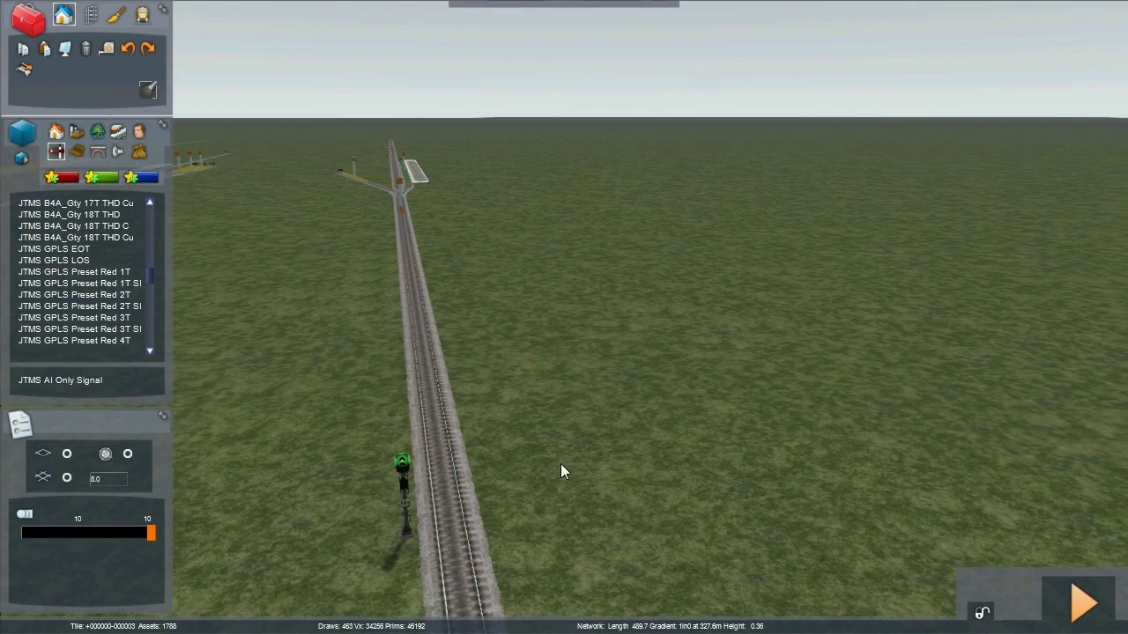
click(688, 453)
key(Down)
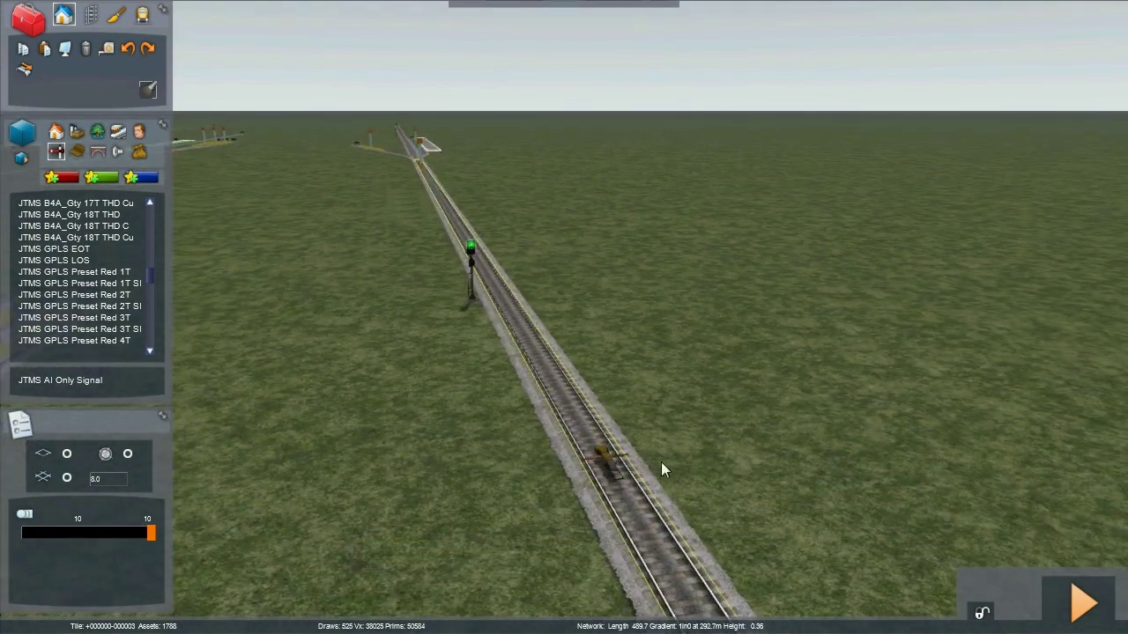
key(Down)
key(Up)
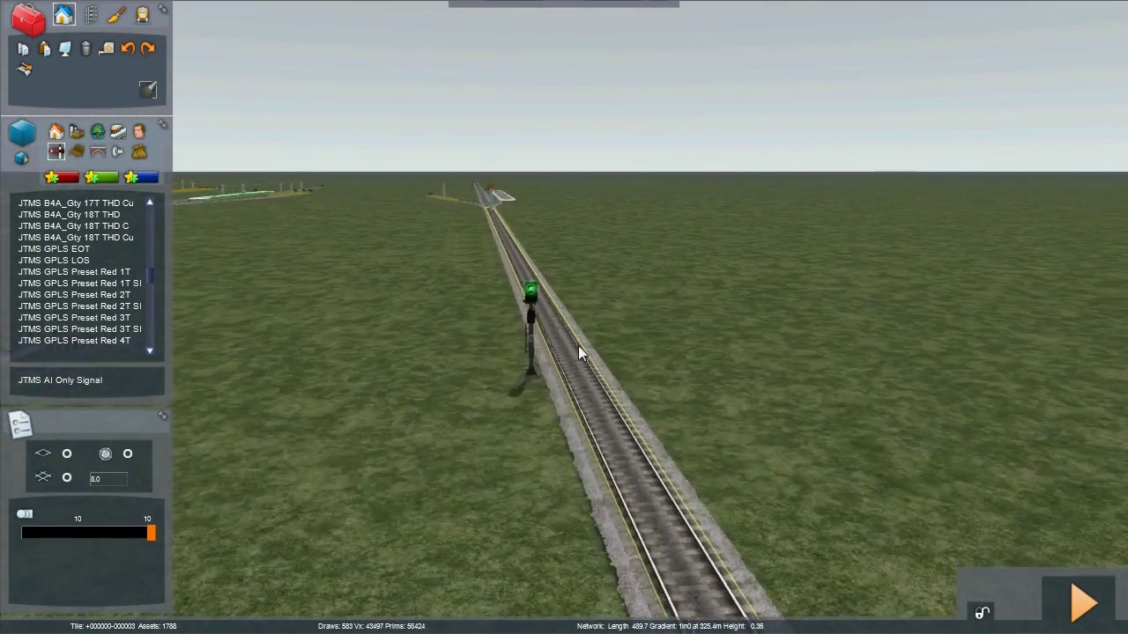
key(Up)
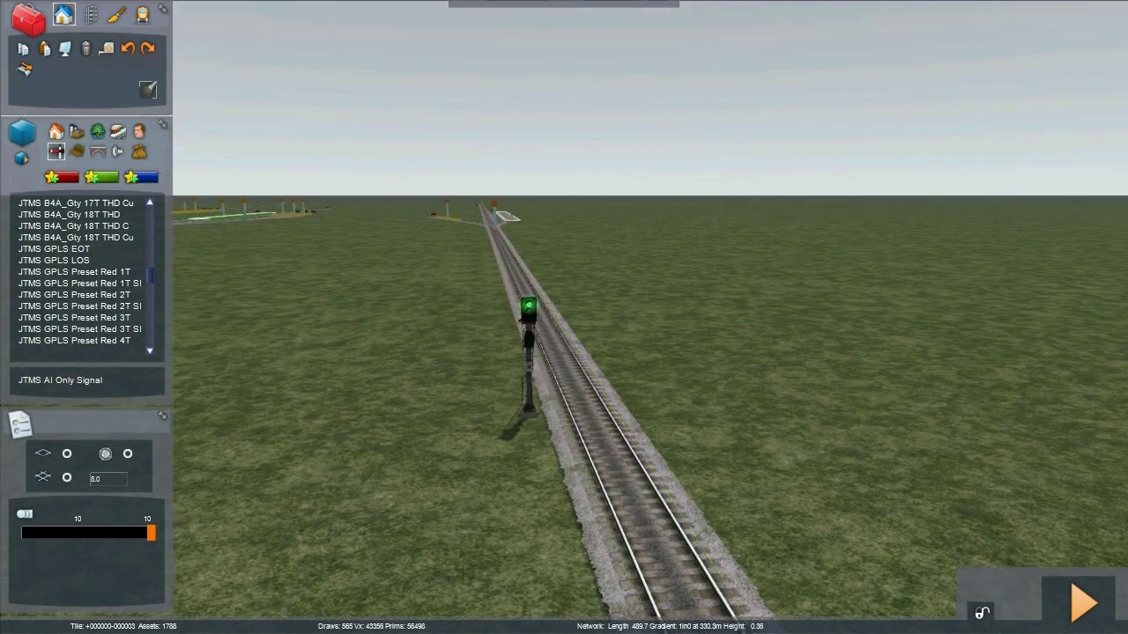
key(Down)
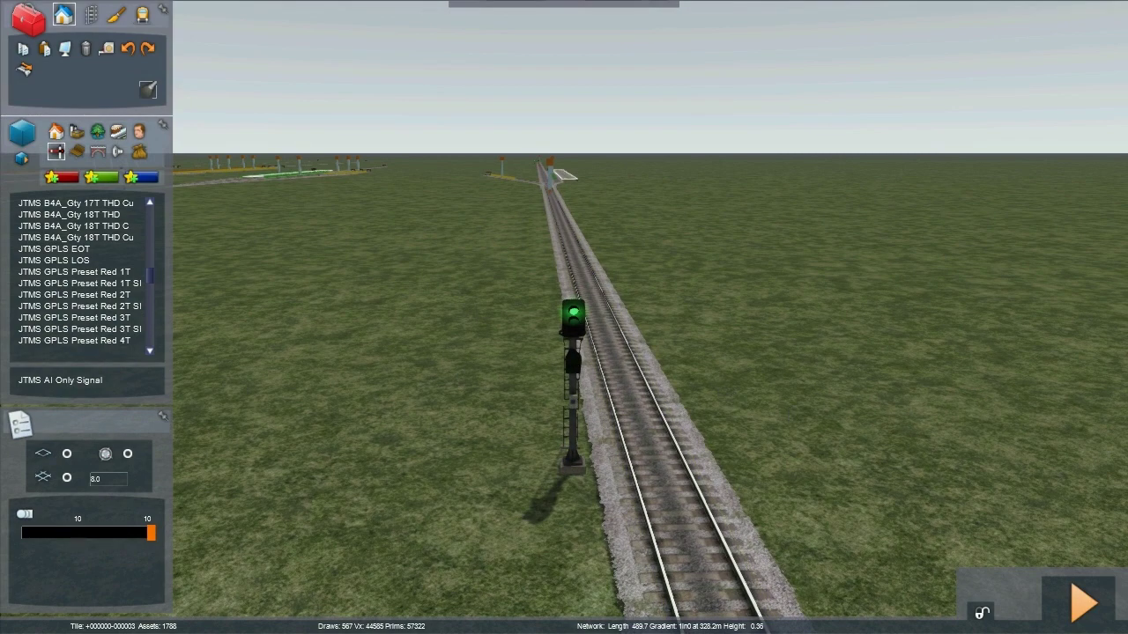
key(Down)
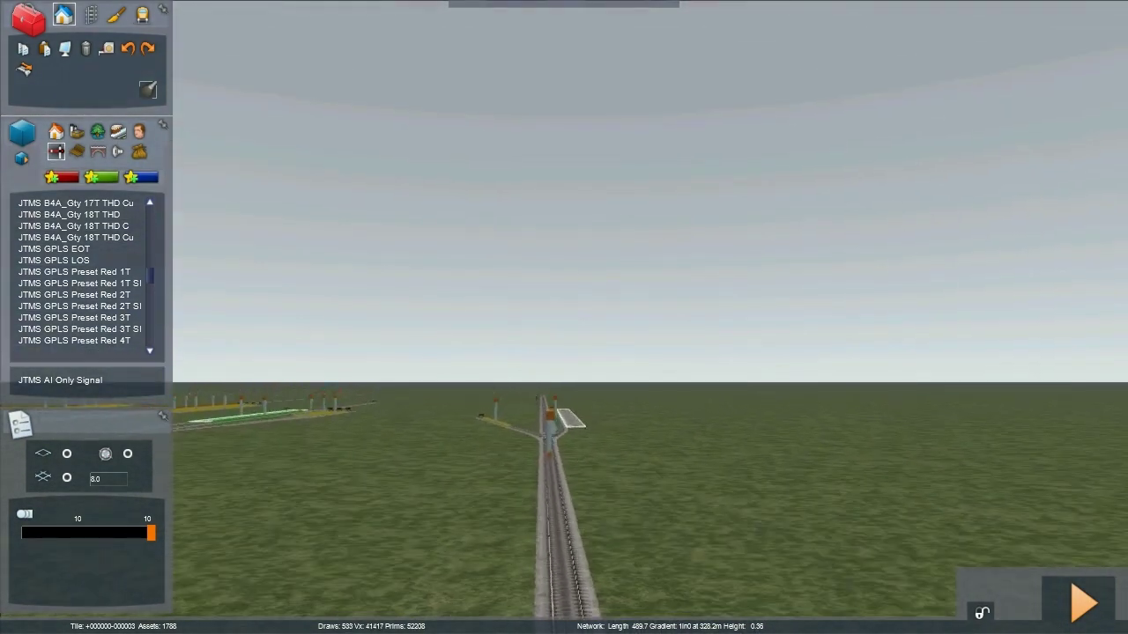
key(Up)
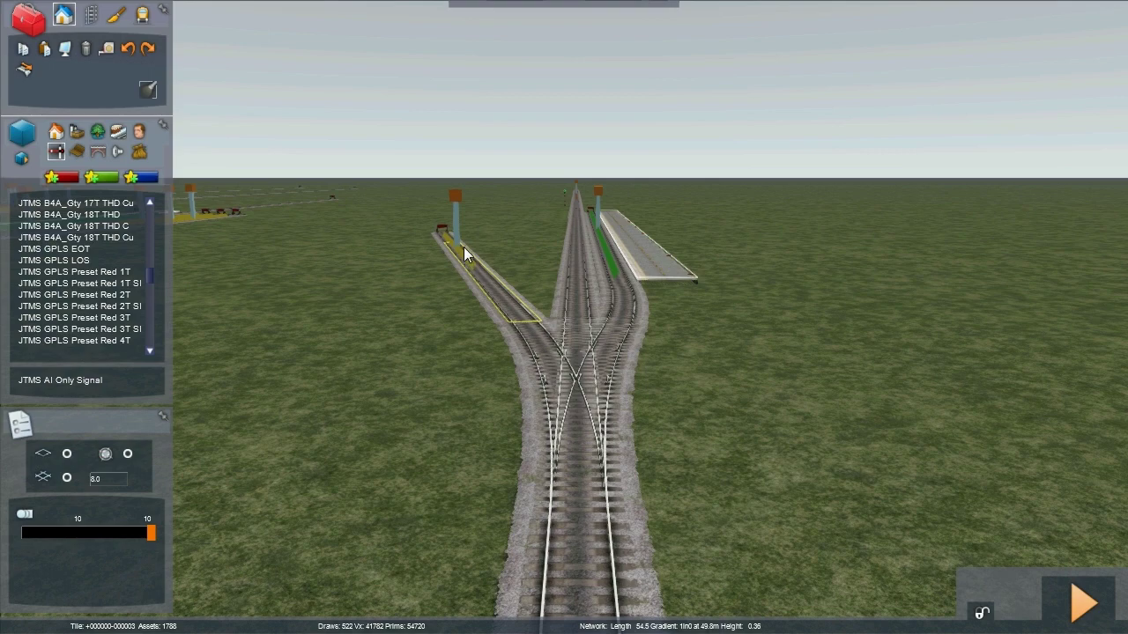
key(Left)
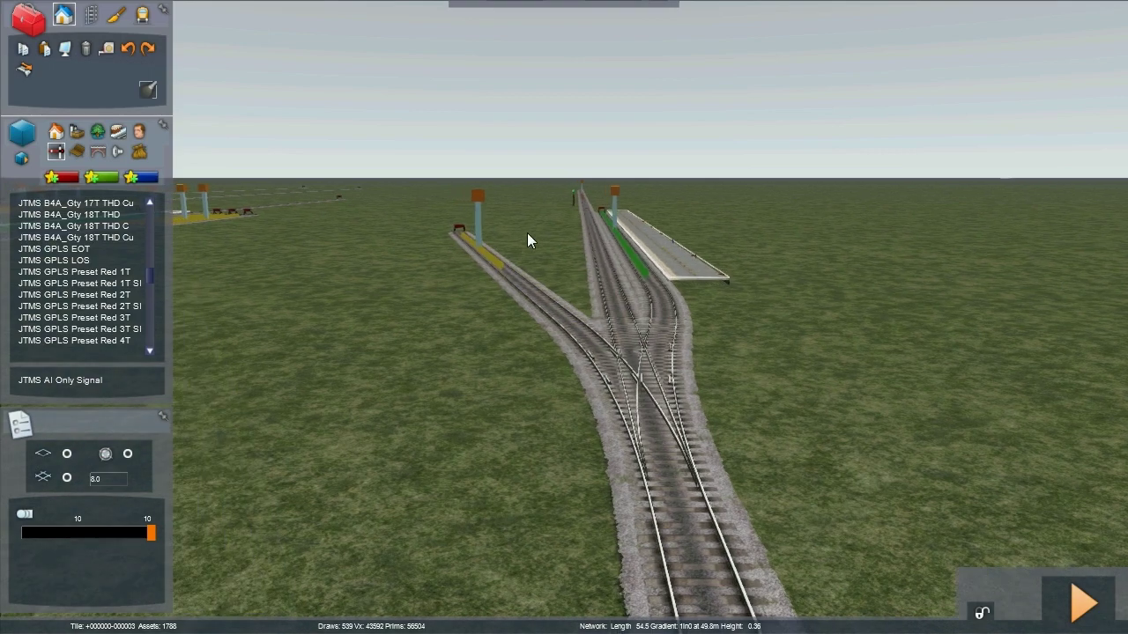
key(Right)
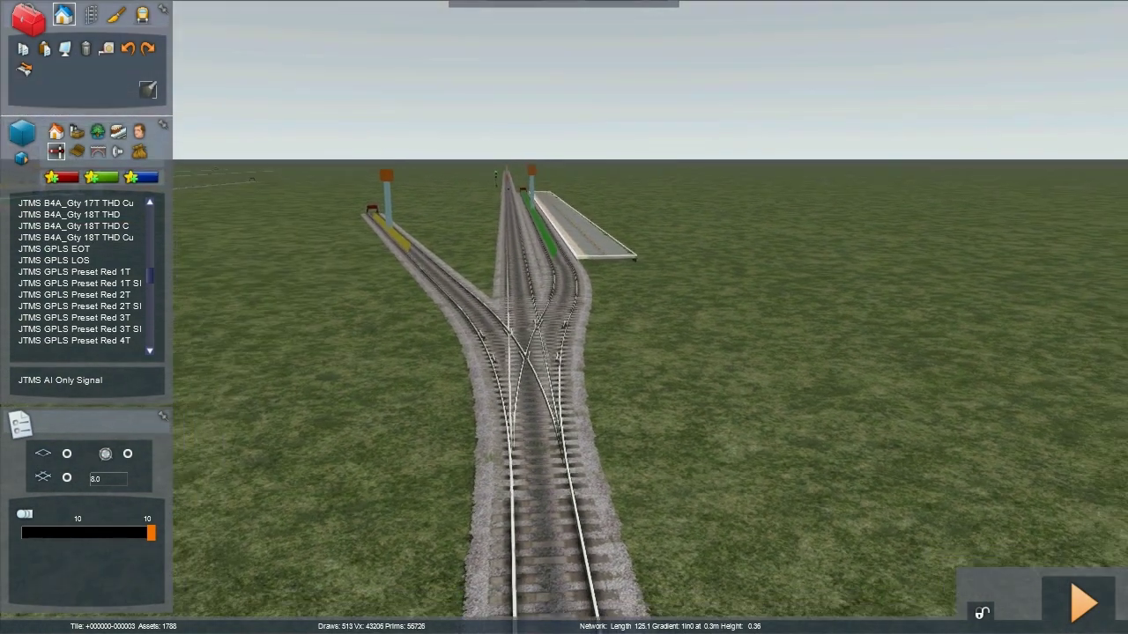
key(Down)
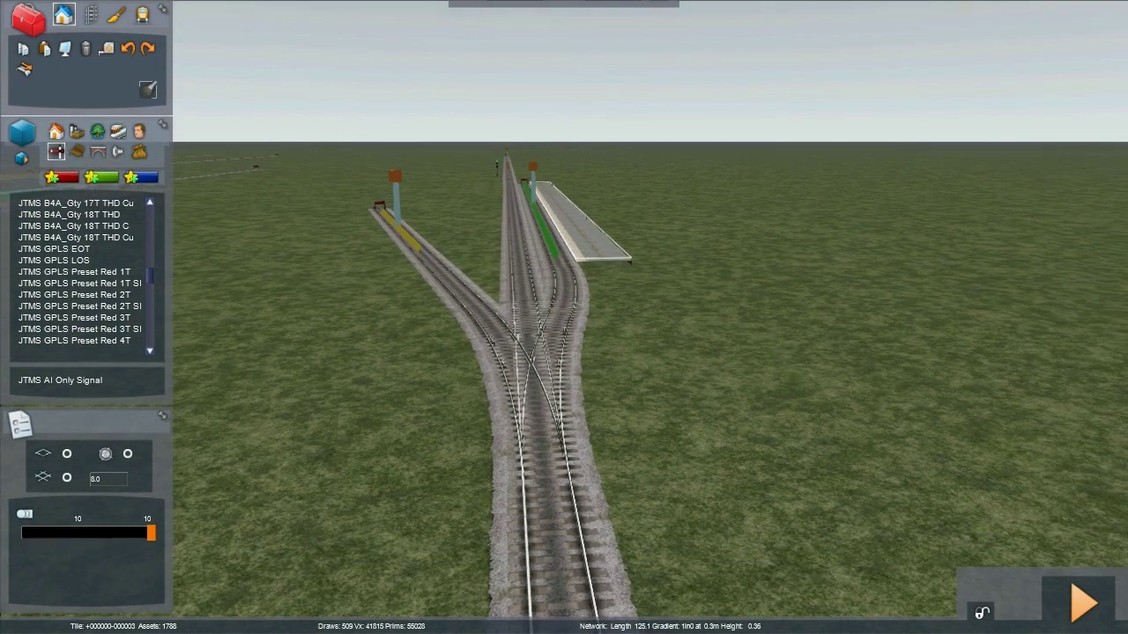
key(Down)
Step: Place a JTMS GPLS Preset Red 3T SI signal beside the track before the junction
click(97, 261)
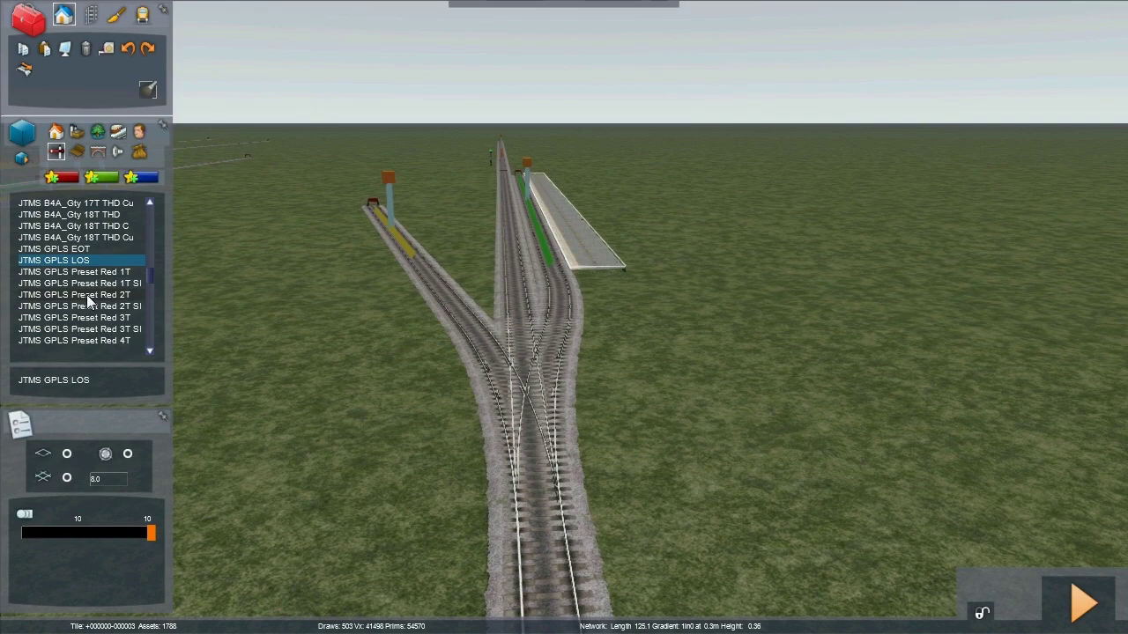
click(93, 294)
scroll(92, 298, down, 1)
click(100, 296)
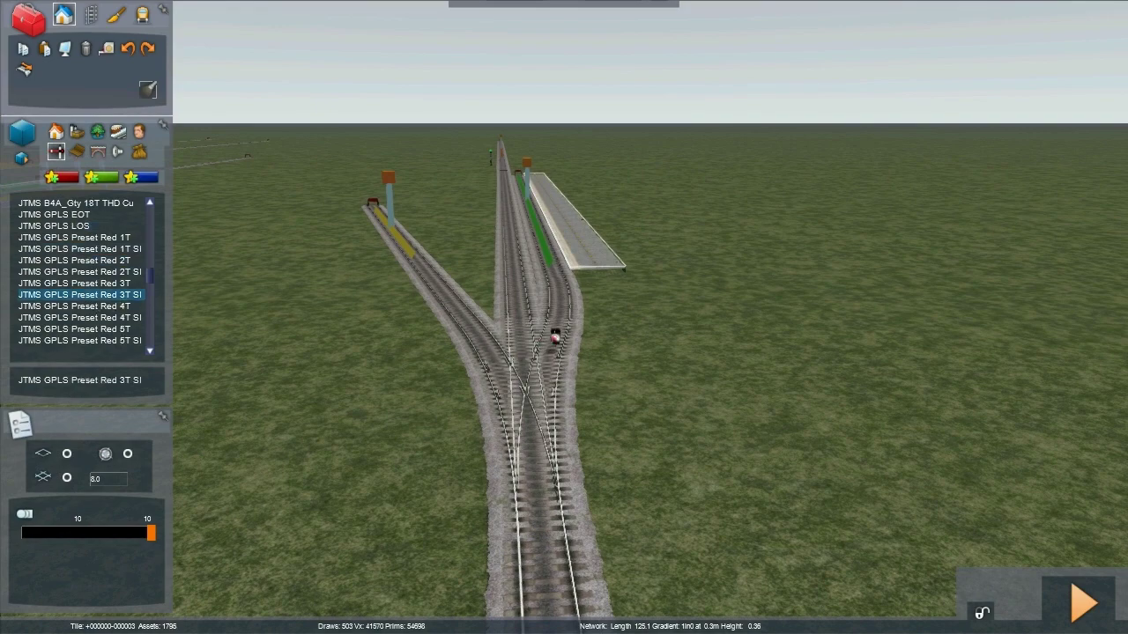
key(Down)
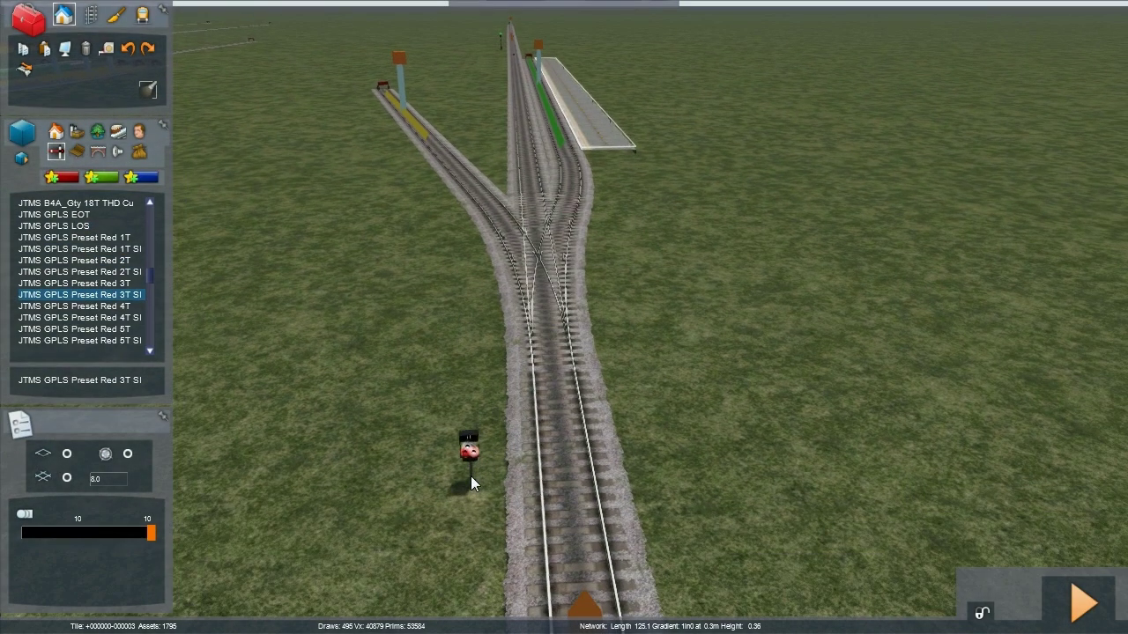
click(471, 477)
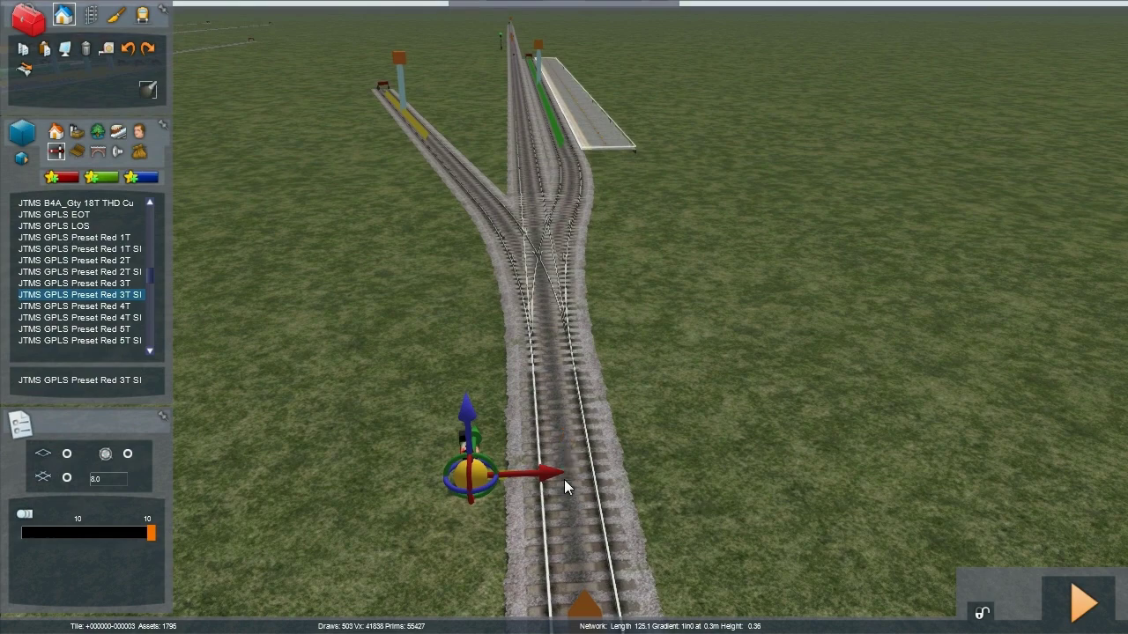
Step: Stretch the signal's link up toward the siding and select the new signal
mouse_move(564, 479)
mouse_down()
mouse_move(476, 187)
mouse_move(459, 171)
mouse_move(576, 168)
mouse_up()
scroll(669, 426, up, 3)
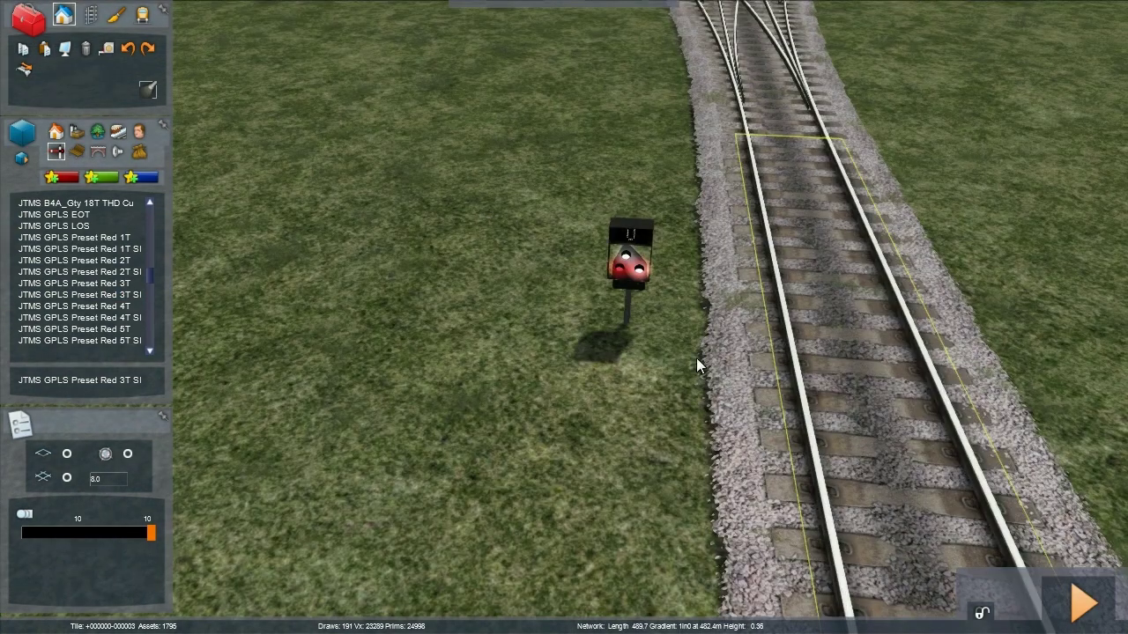
click(630, 265)
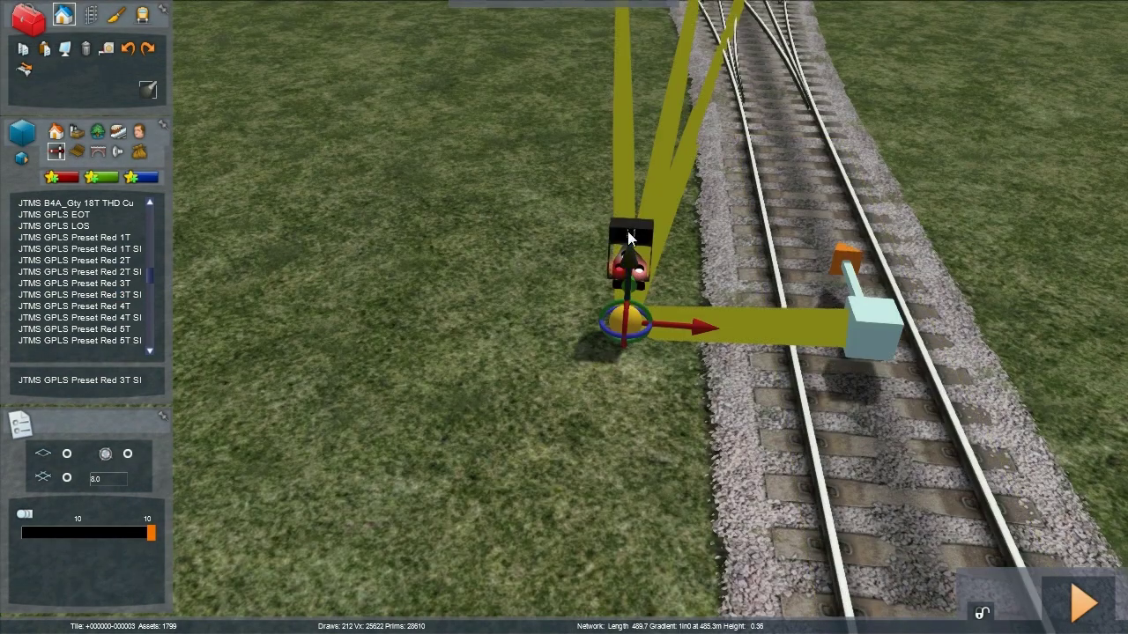
Step: Fill in the ground signal's three route rows with route letters, the second row set to M
click(629, 228)
text(S0)
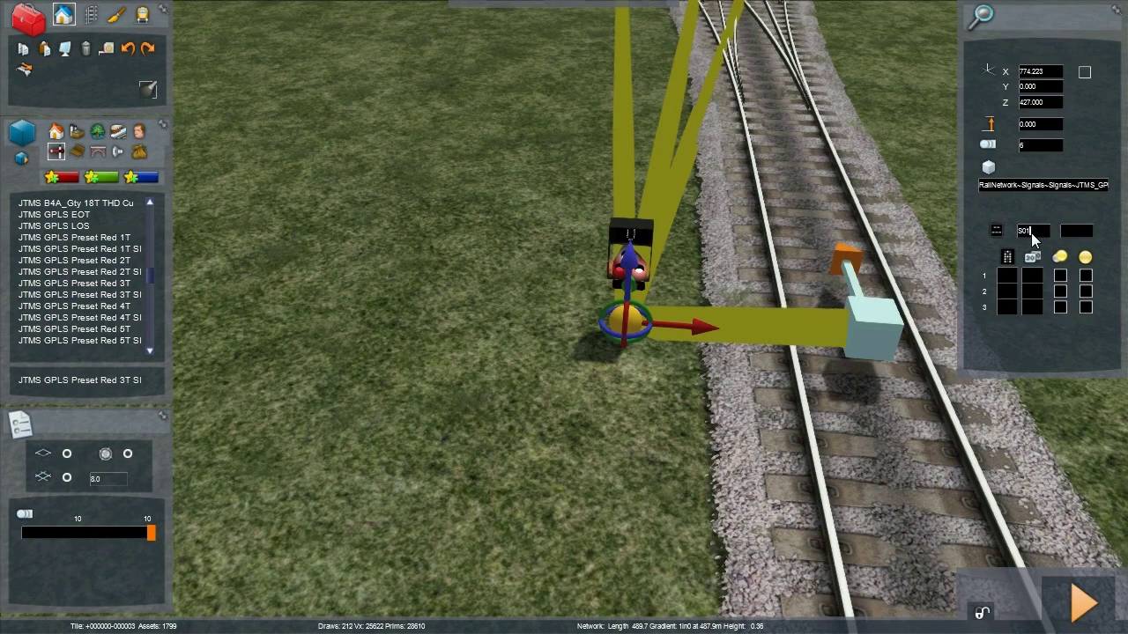
text(4)
click(1013, 279)
scroll(755, 377, down, 3)
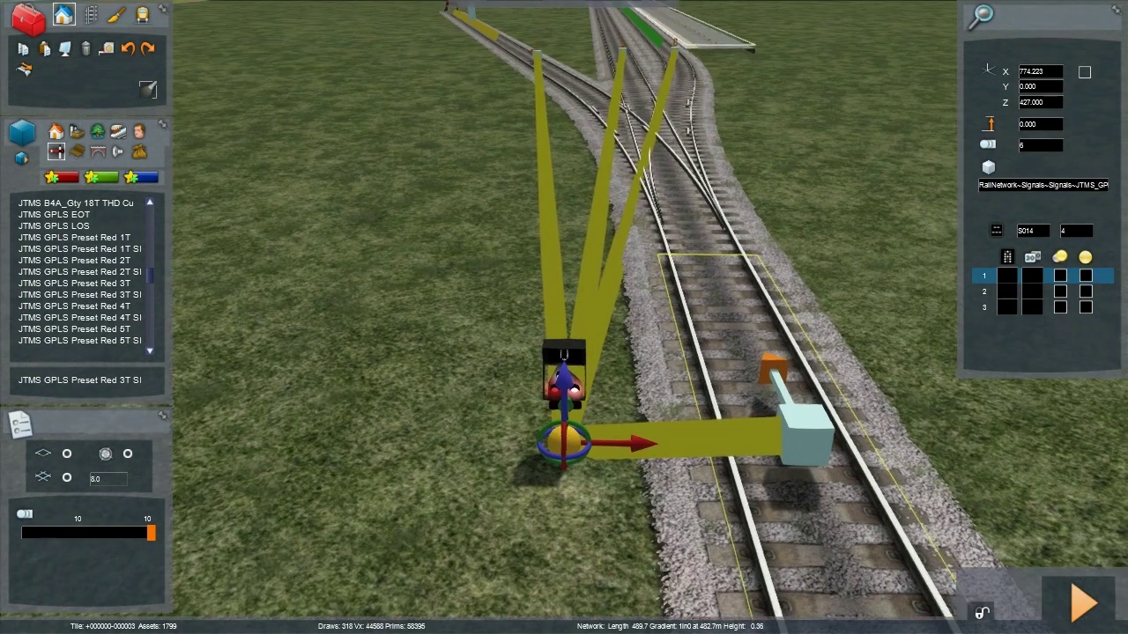
scroll(754, 374, down, 2)
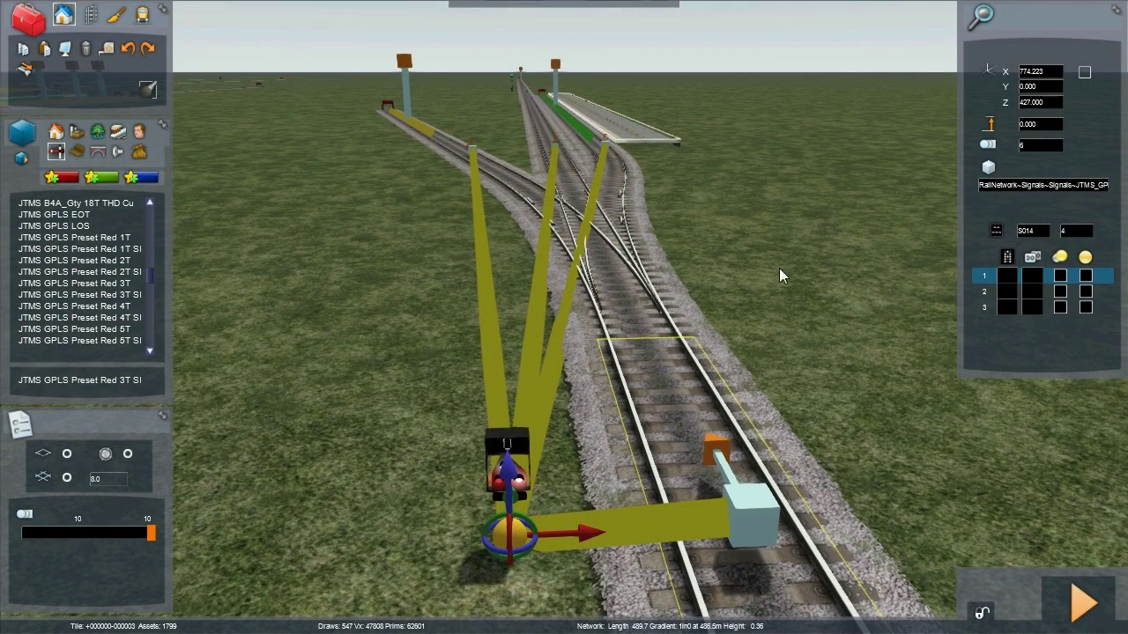
text(Y)
click(1011, 290)
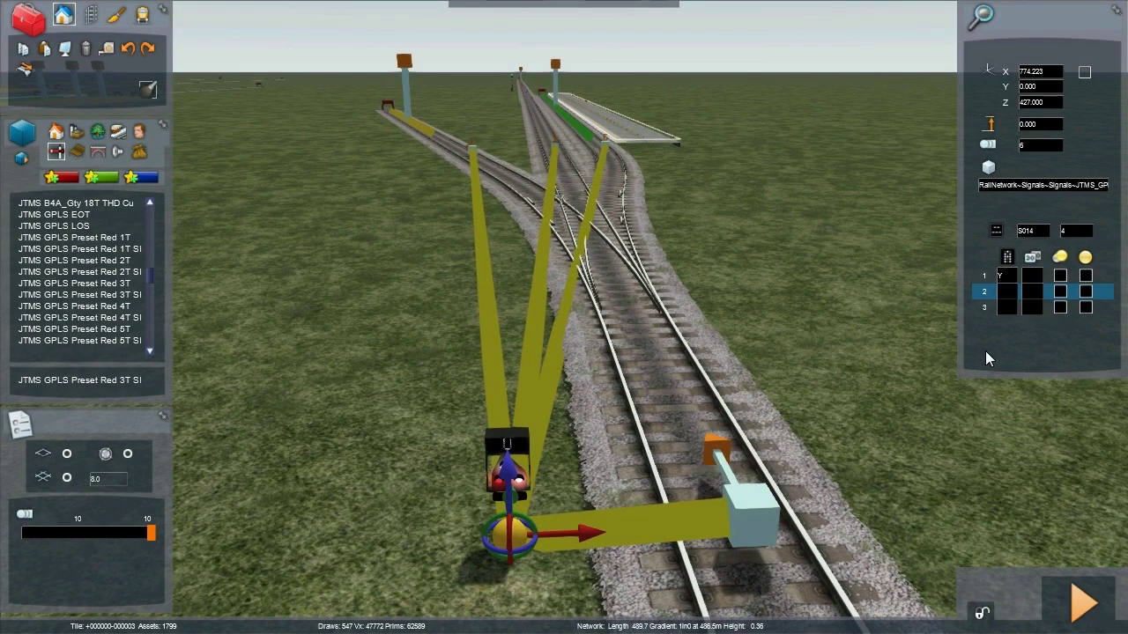
text(M)
click(1013, 310)
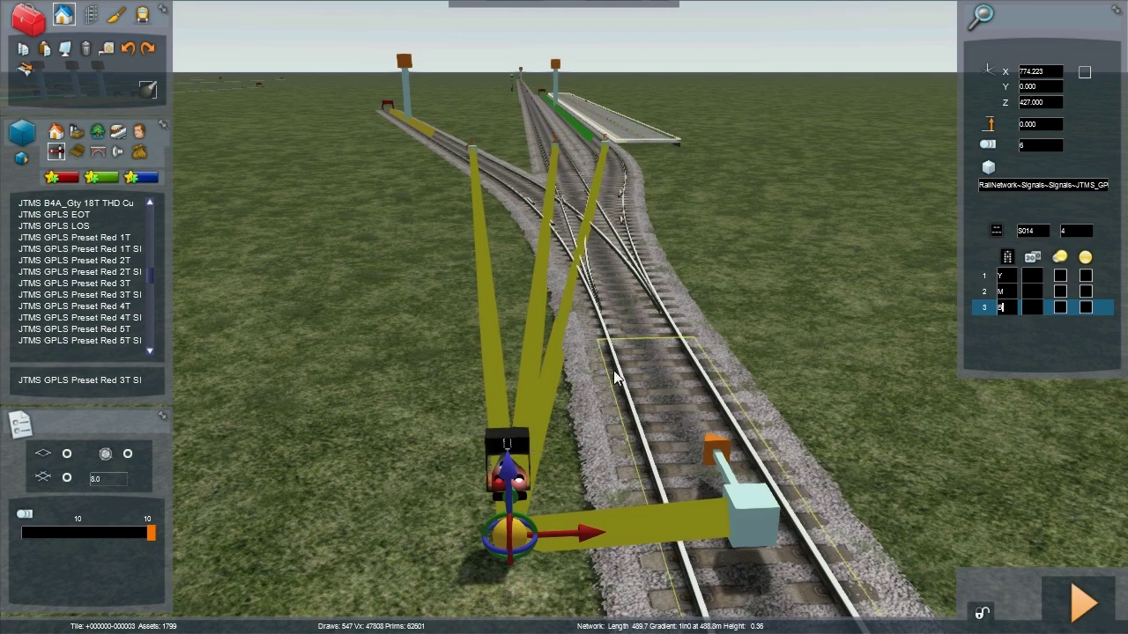
scroll(574, 365, up, 3)
scroll(633, 386, up, 2)
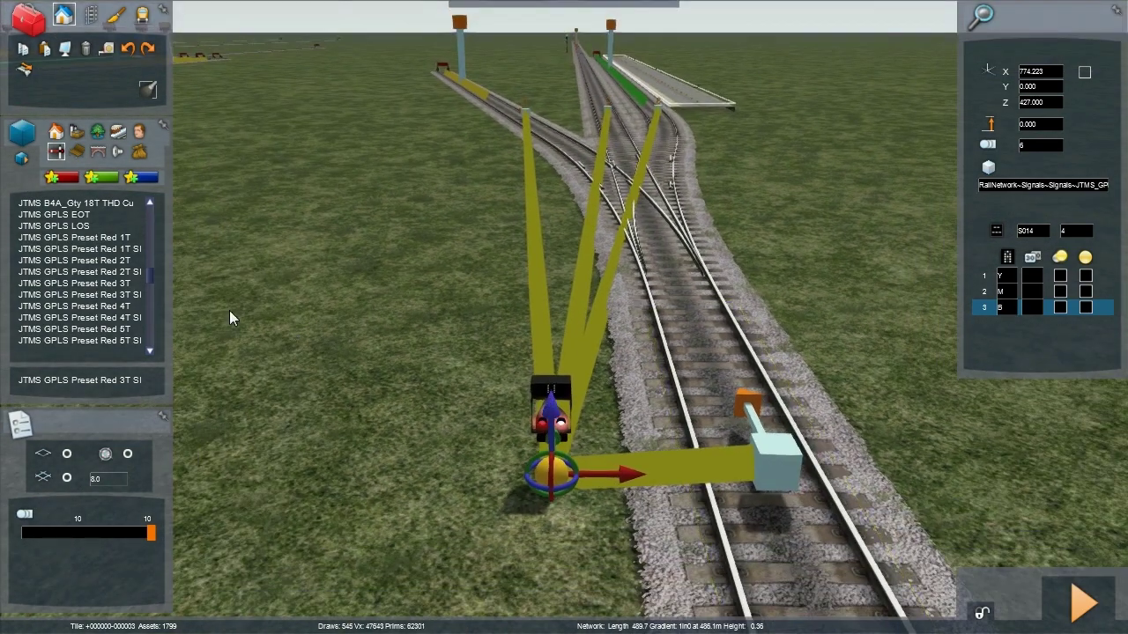
Step: Place a JTMS Others - Yard Box beside the track just past the ground signal
click(99, 283)
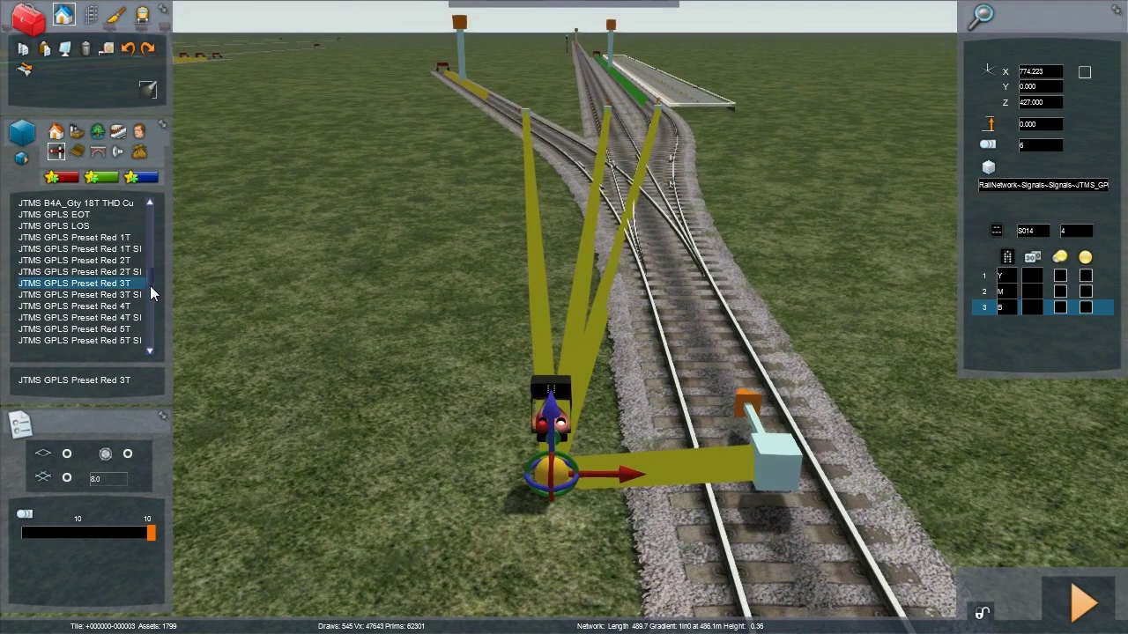
drag(148, 280, 151, 336)
scroll(24, 262, up, 10)
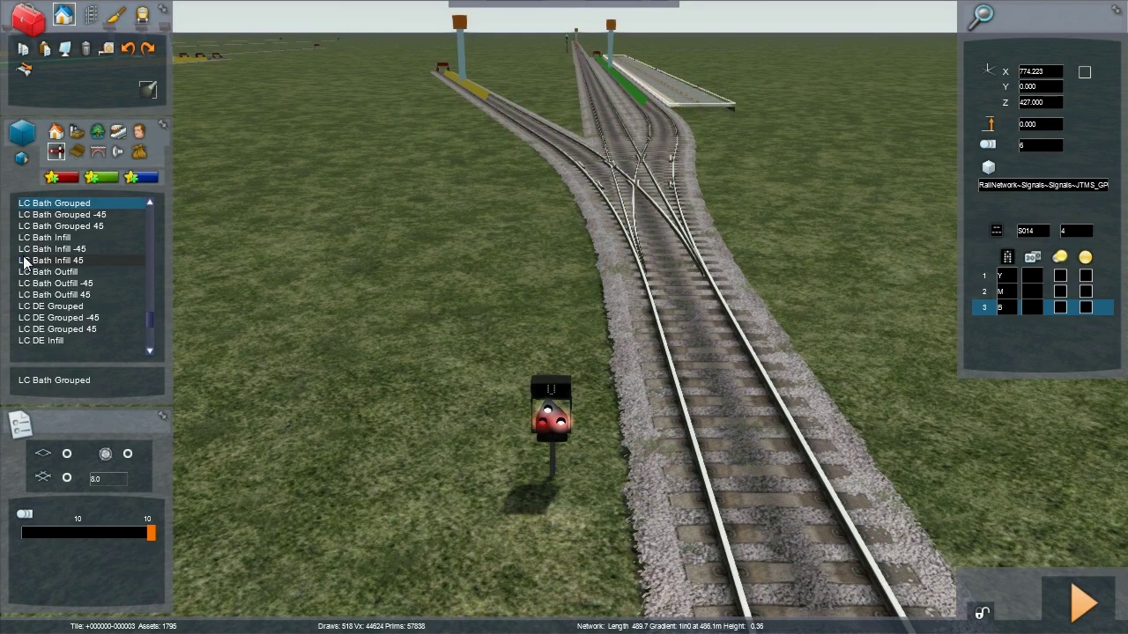
scroll(68, 281, up, 10)
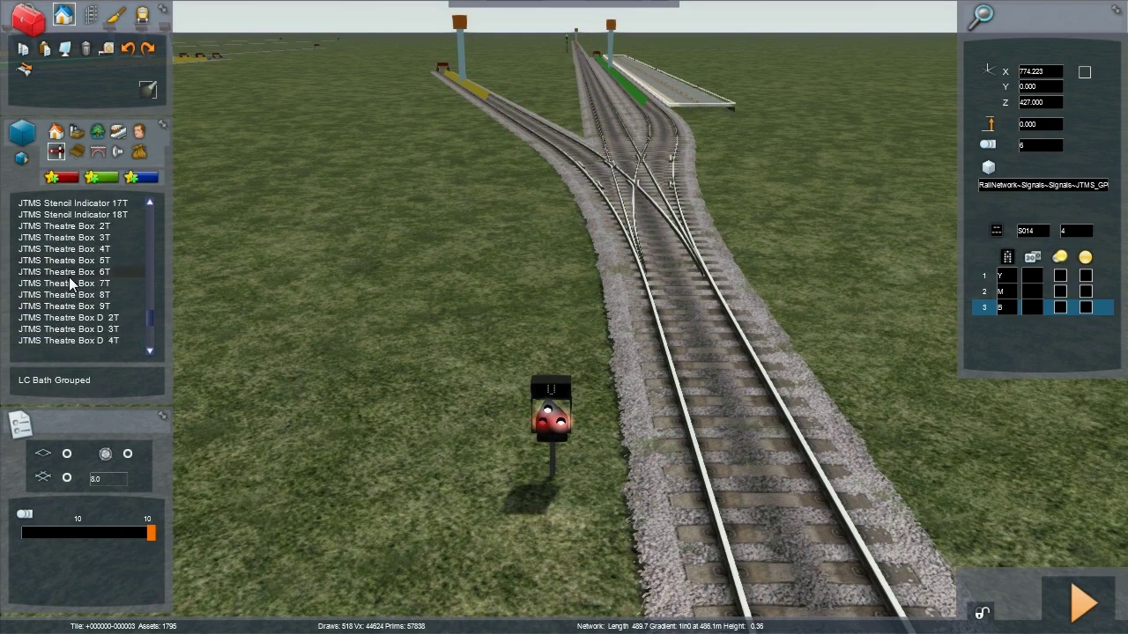
scroll(68, 273, up, 2)
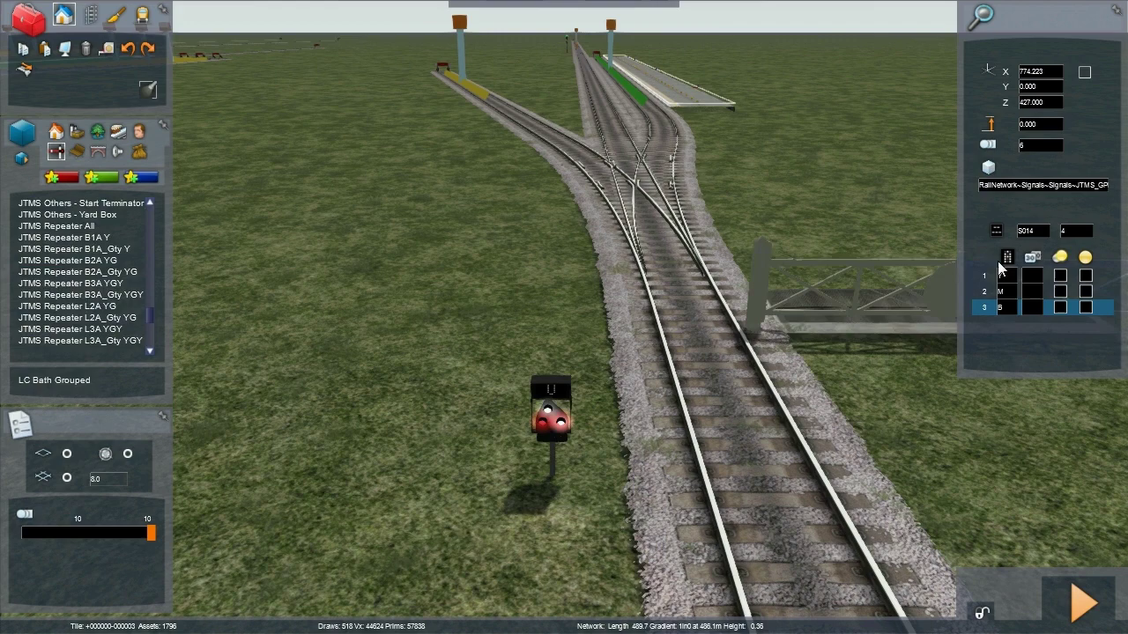
scroll(91, 289, up, 2)
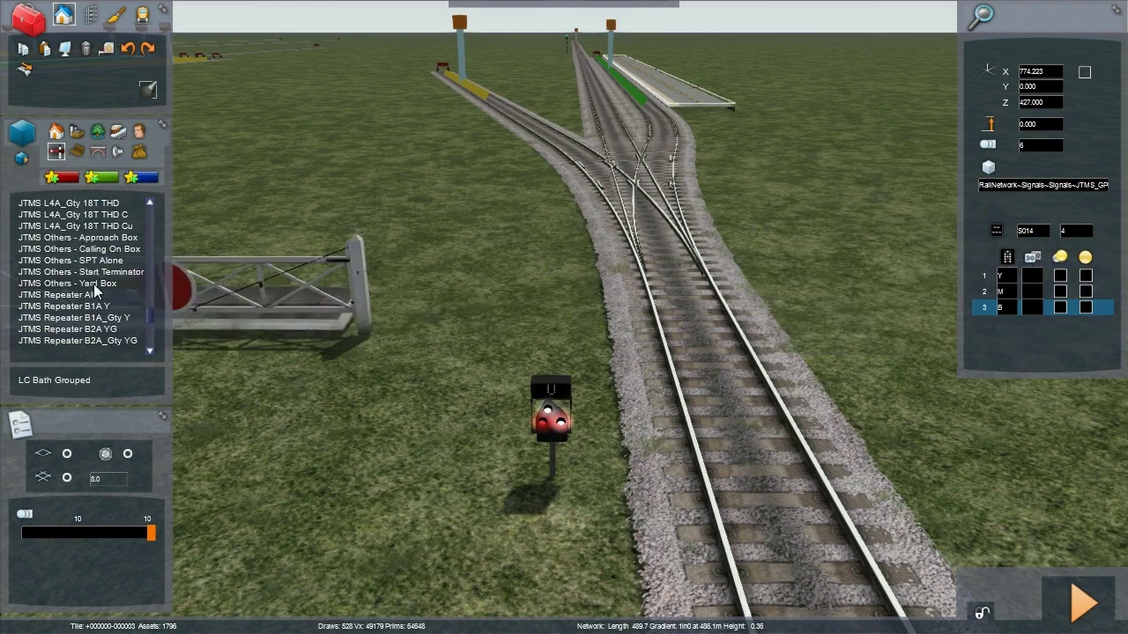
click(88, 282)
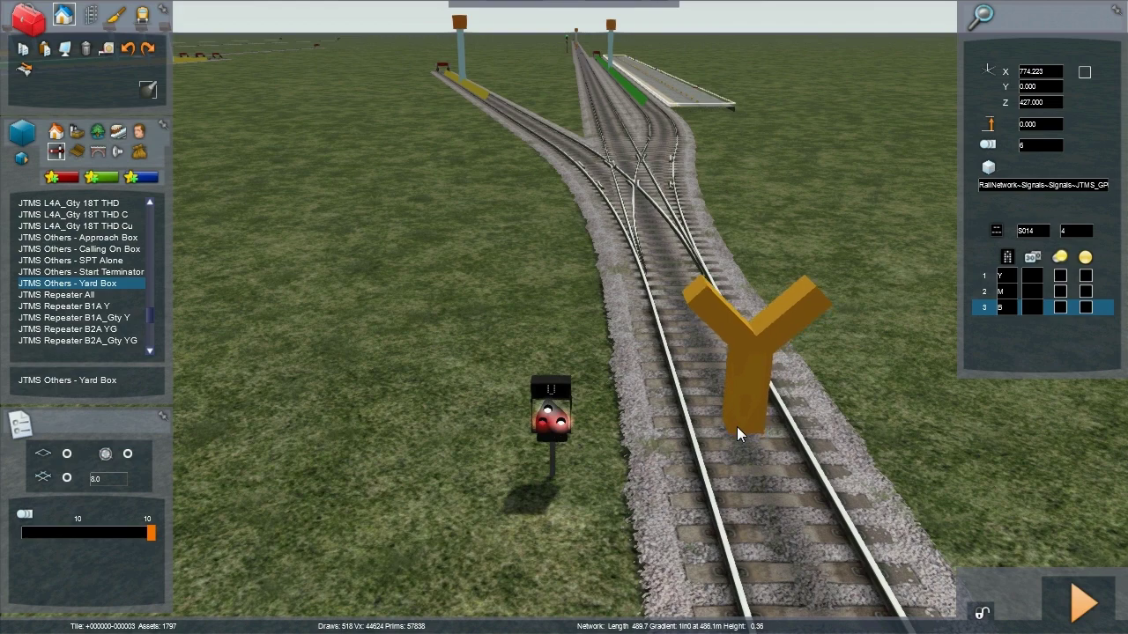
click(737, 427)
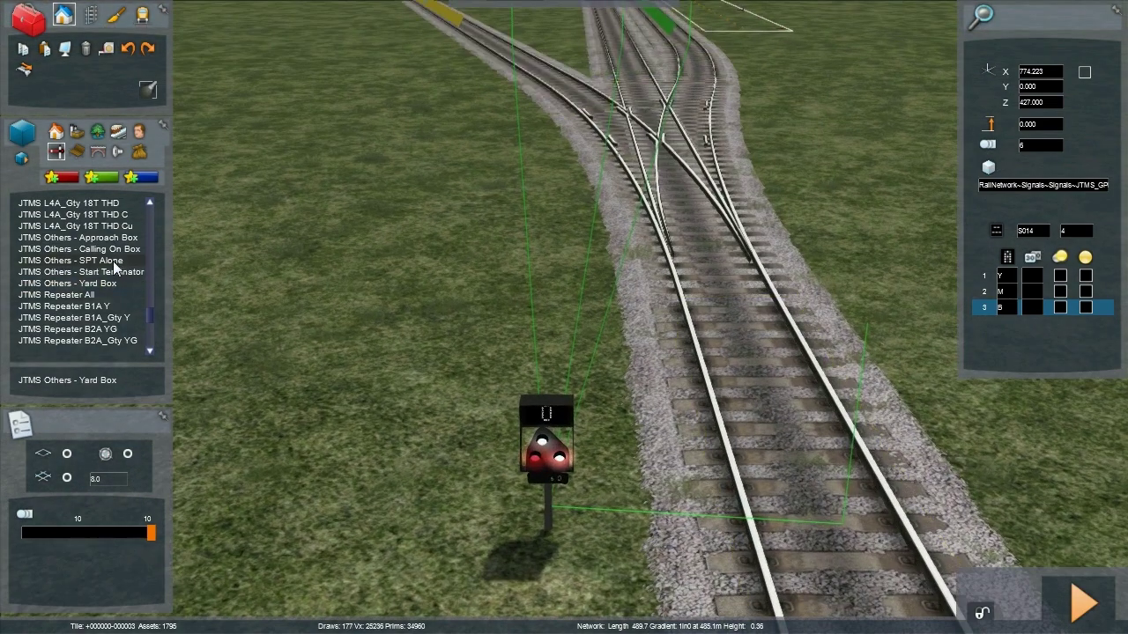
click(98, 286)
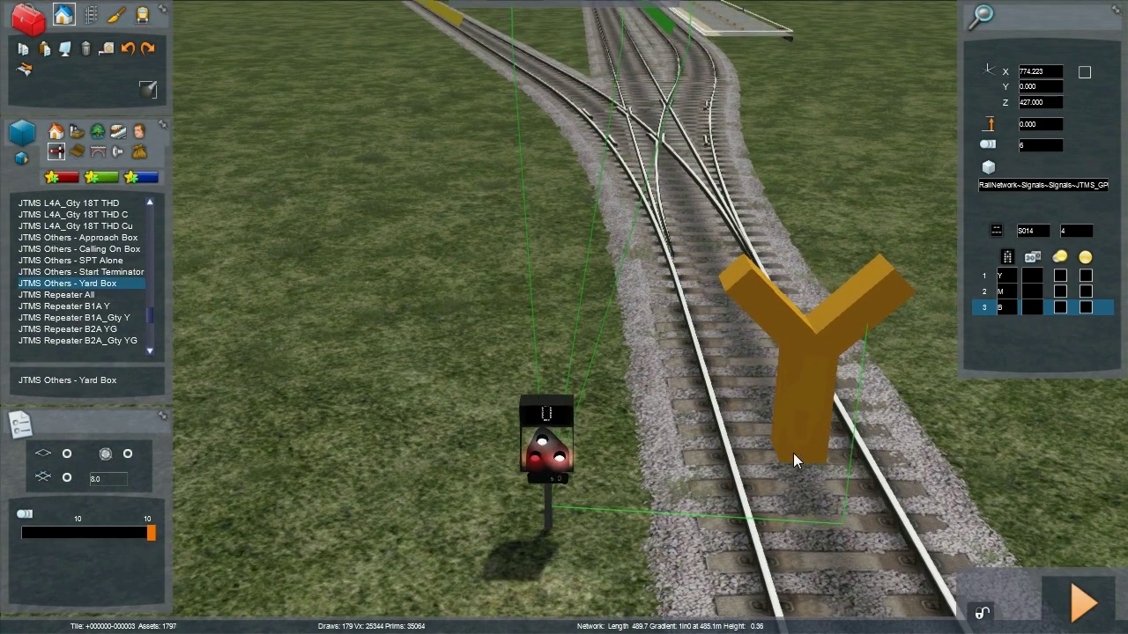
click(791, 454)
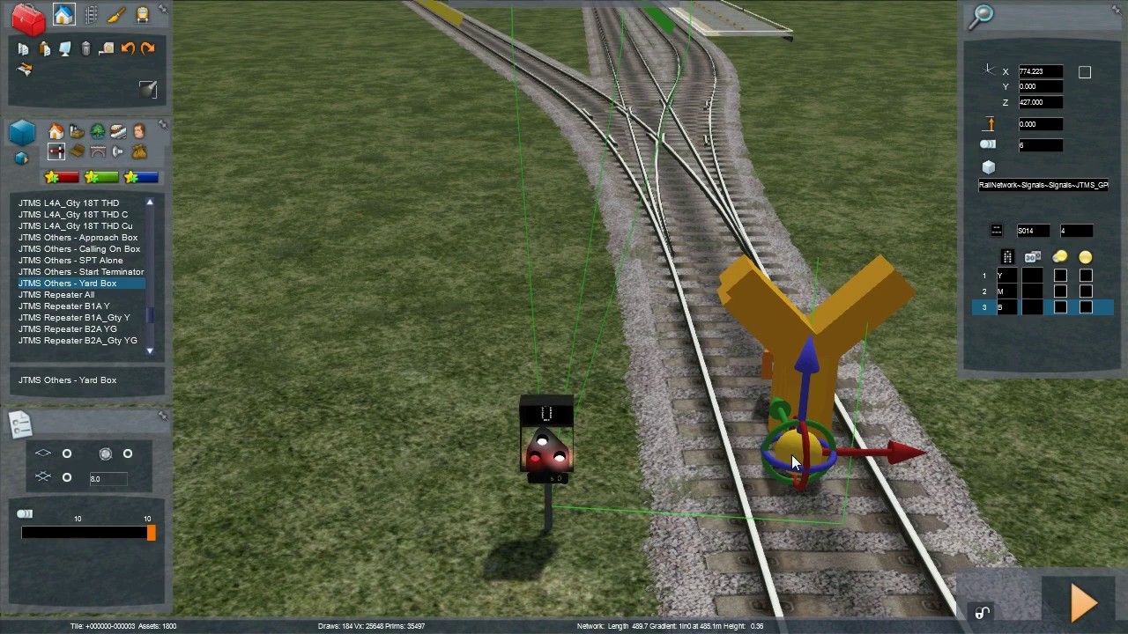
Step: Set the signal's first route letter to S and give the yard box value 1
click(1013, 275)
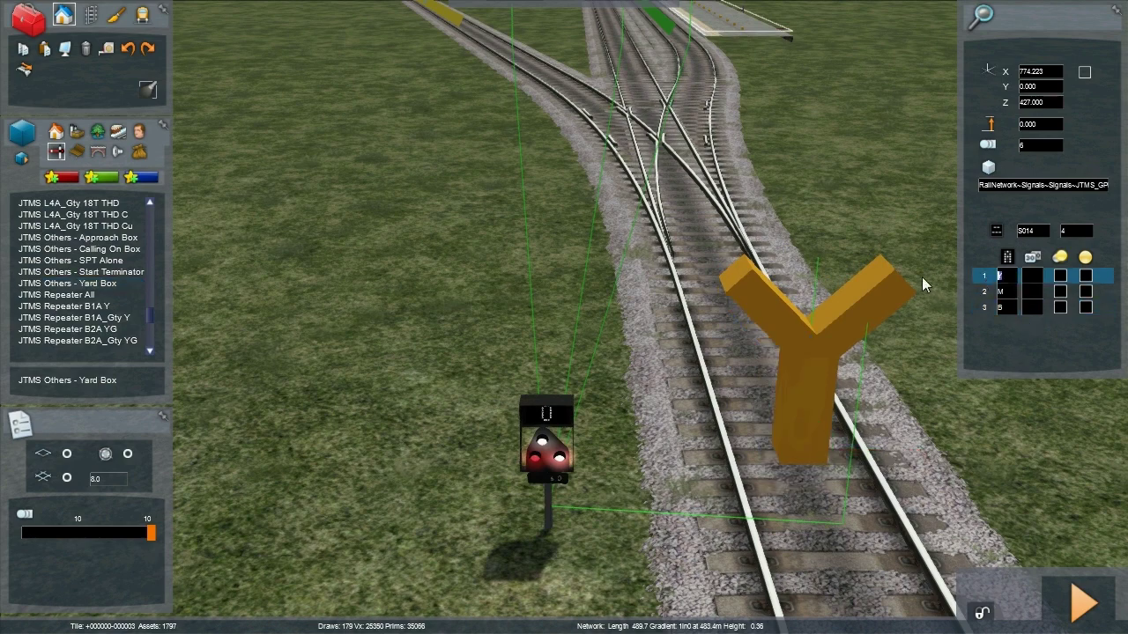
text(S)
click(816, 361)
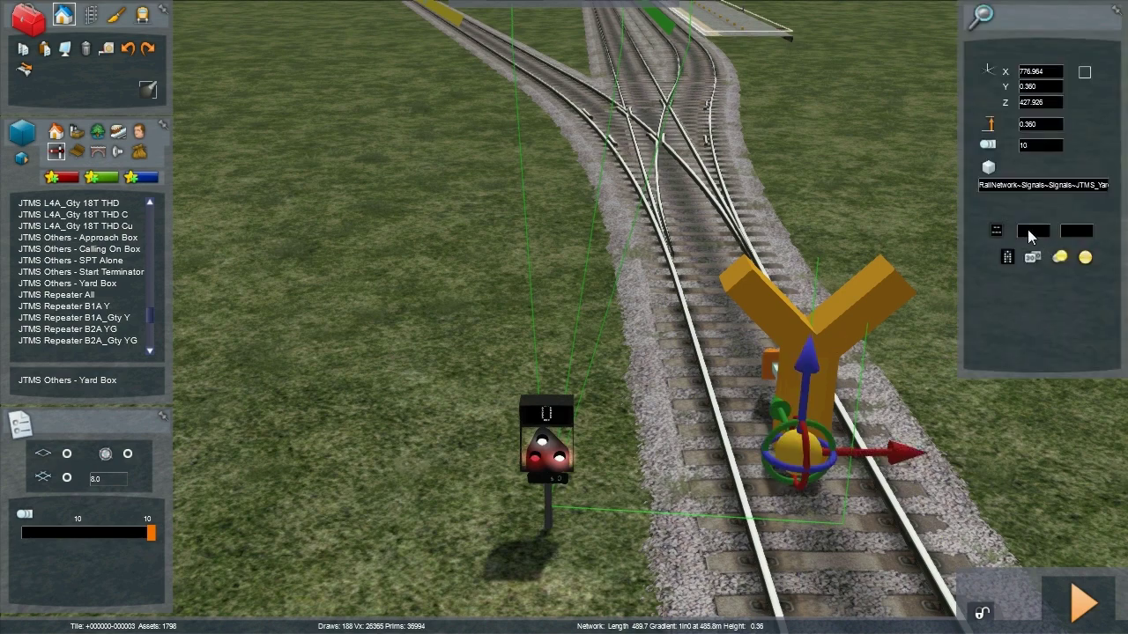
click(1028, 229)
text(1)
key(Return)
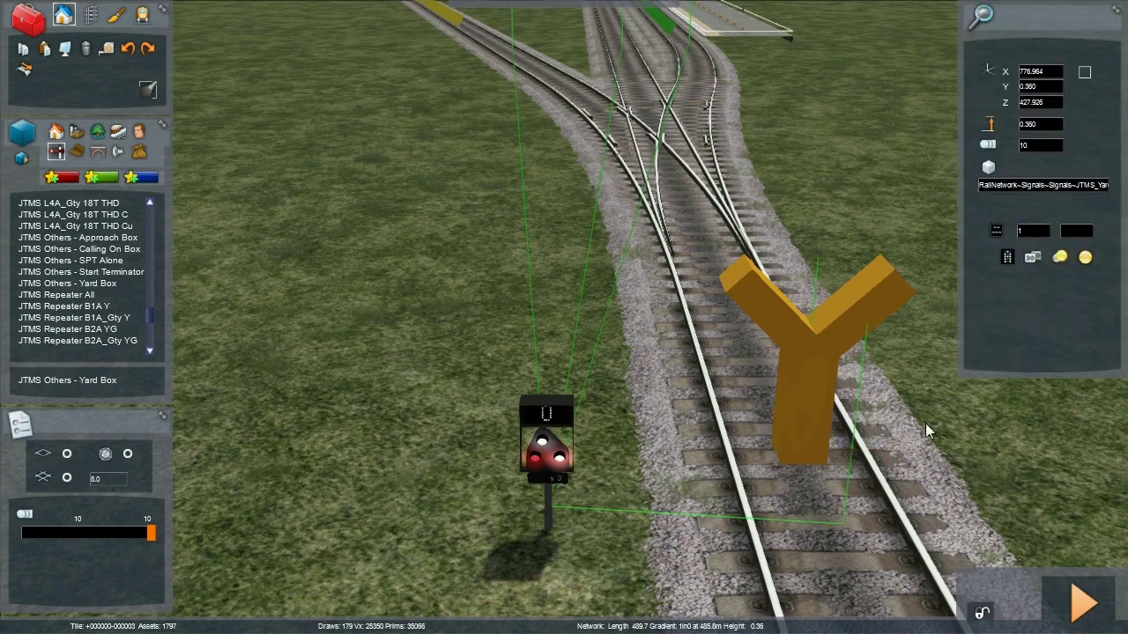
scroll(925, 430, down, 5)
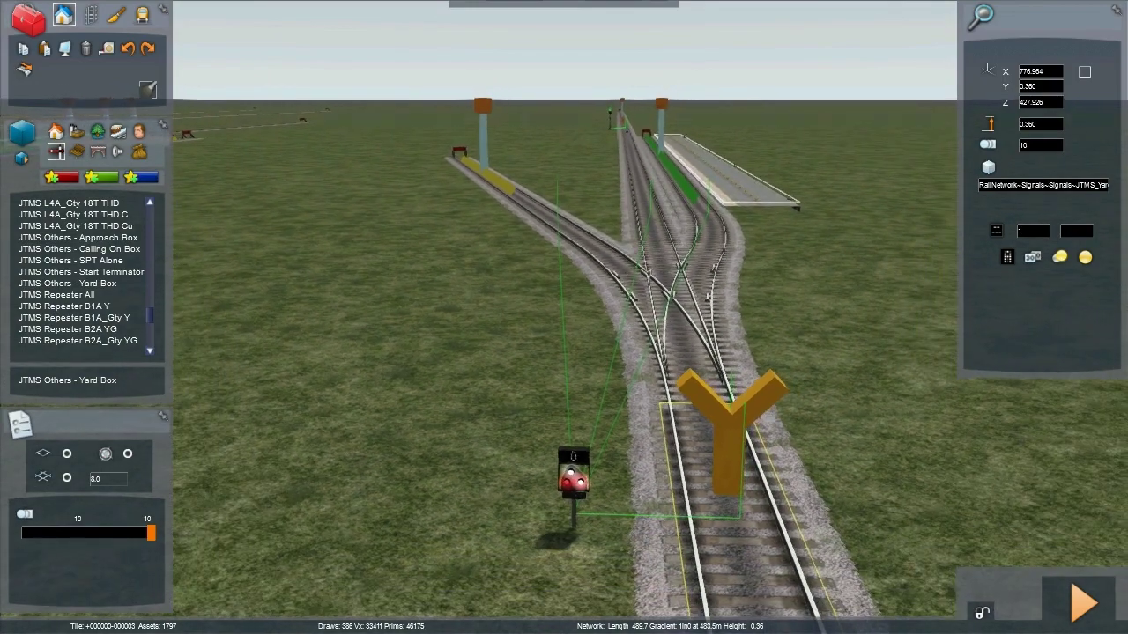
scroll(925, 430, down, 5)
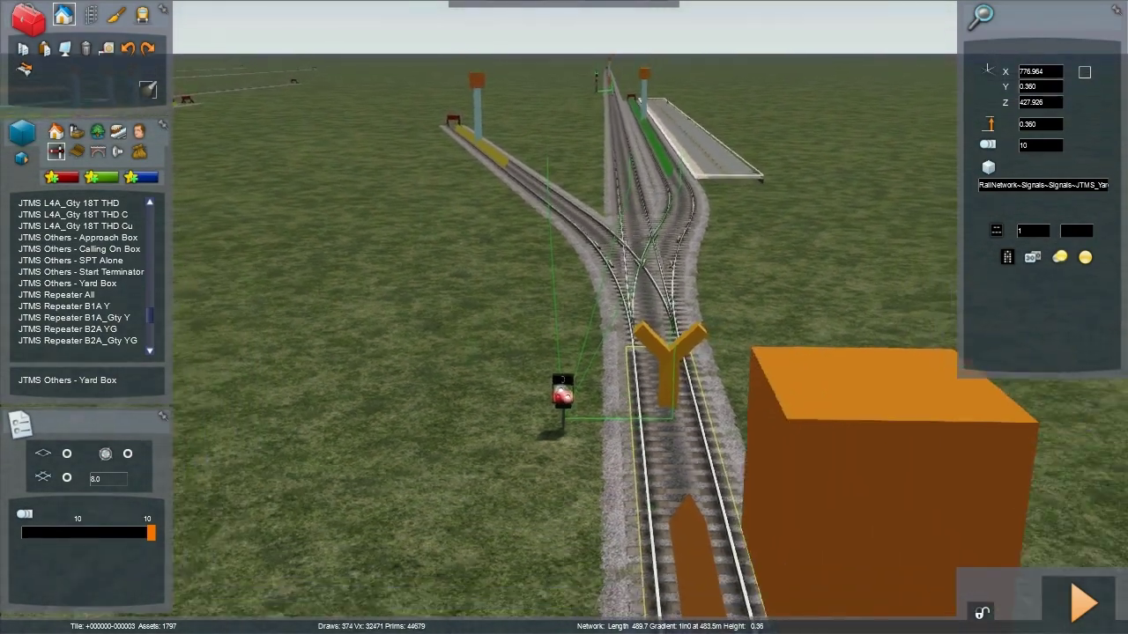
scroll(930, 440, down, 5)
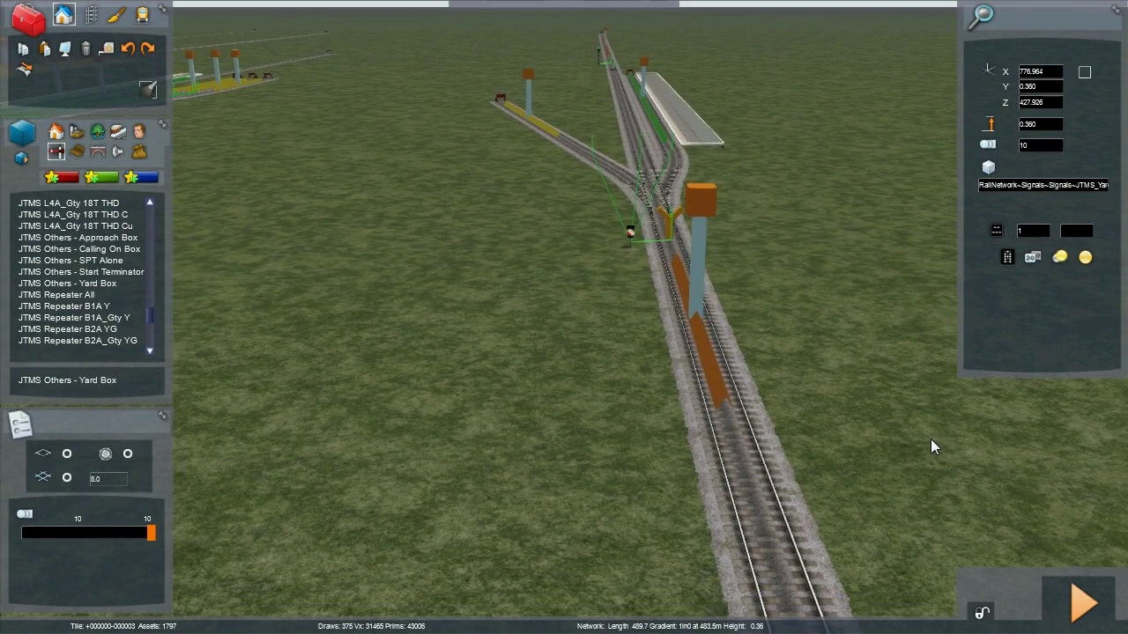
scroll(930, 441, down, 3)
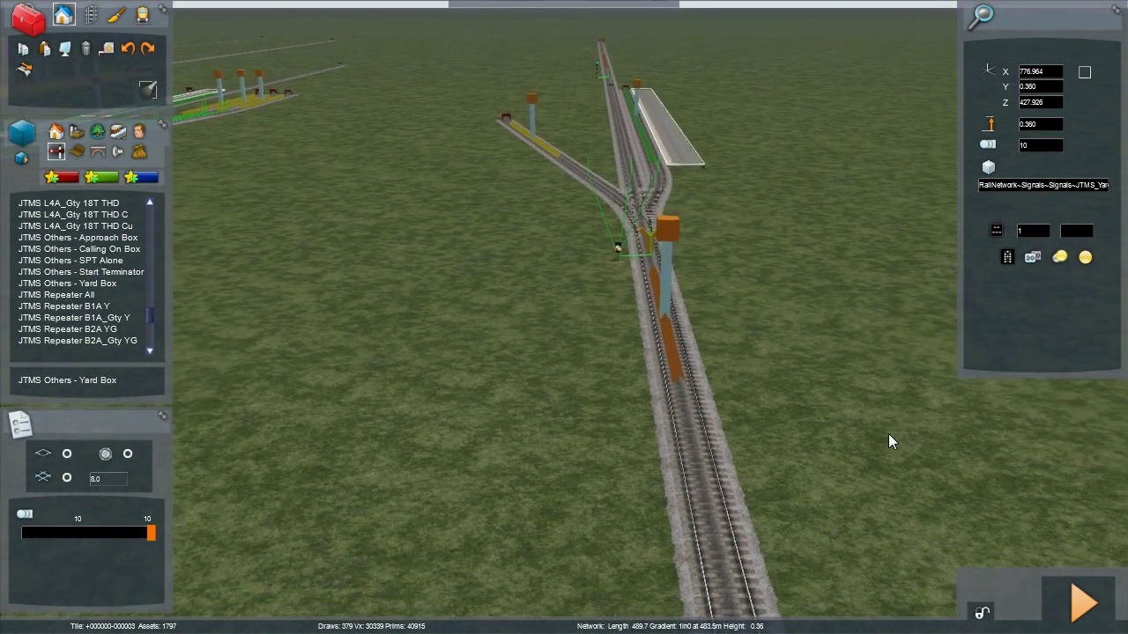
scroll(888, 437, up, 5)
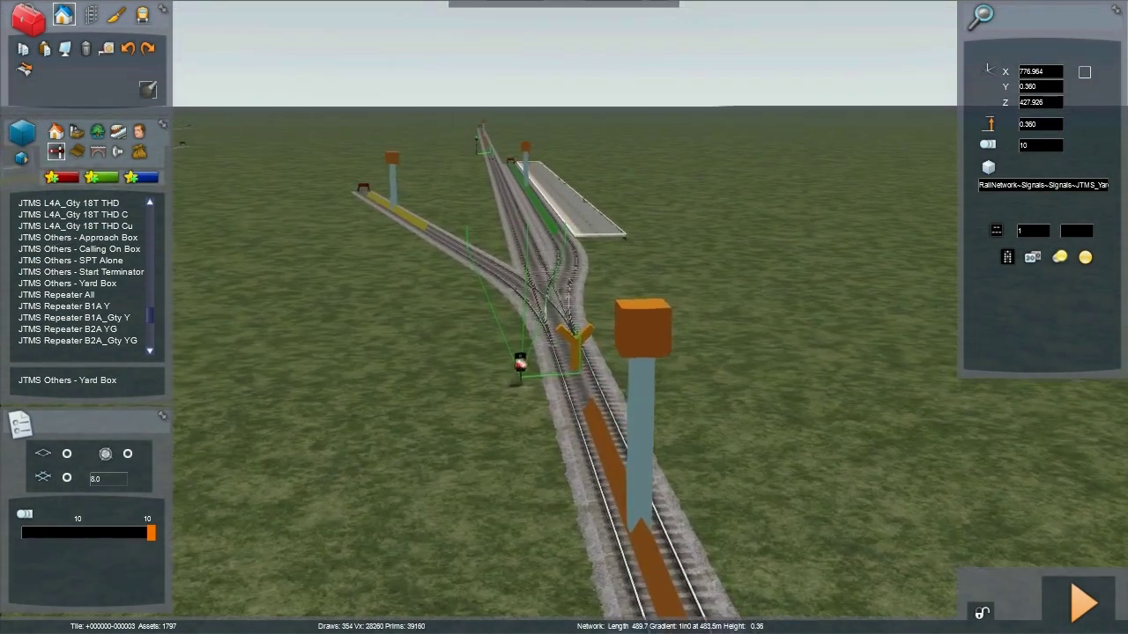
scroll(558, 396, up, 5)
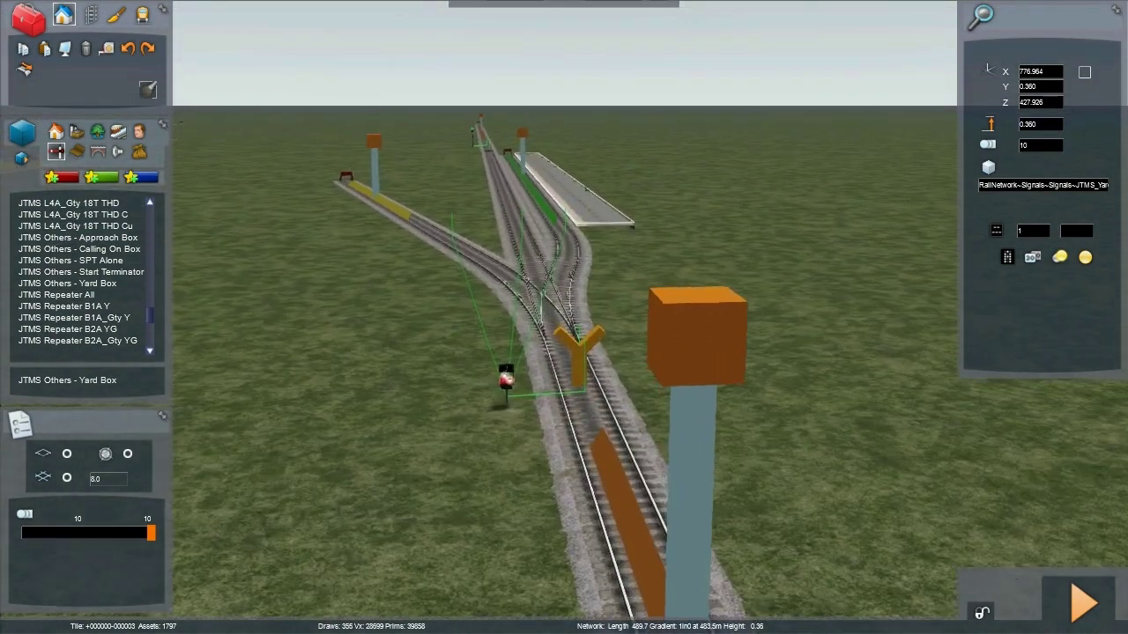
scroll(661, 414, up, 3)
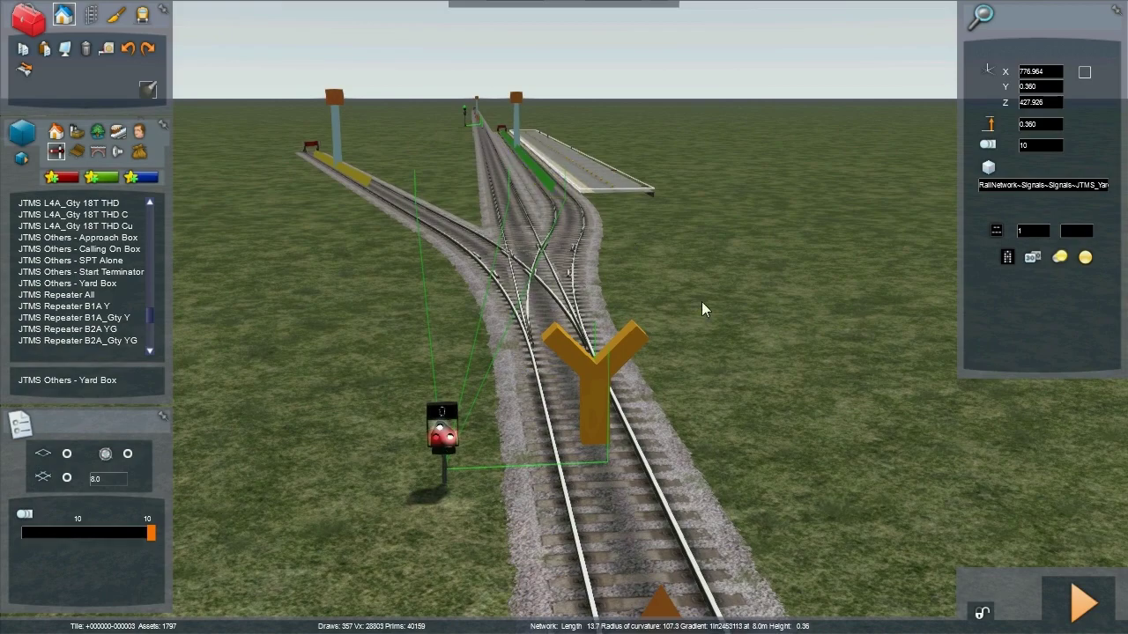
scroll(701, 301, down, 10)
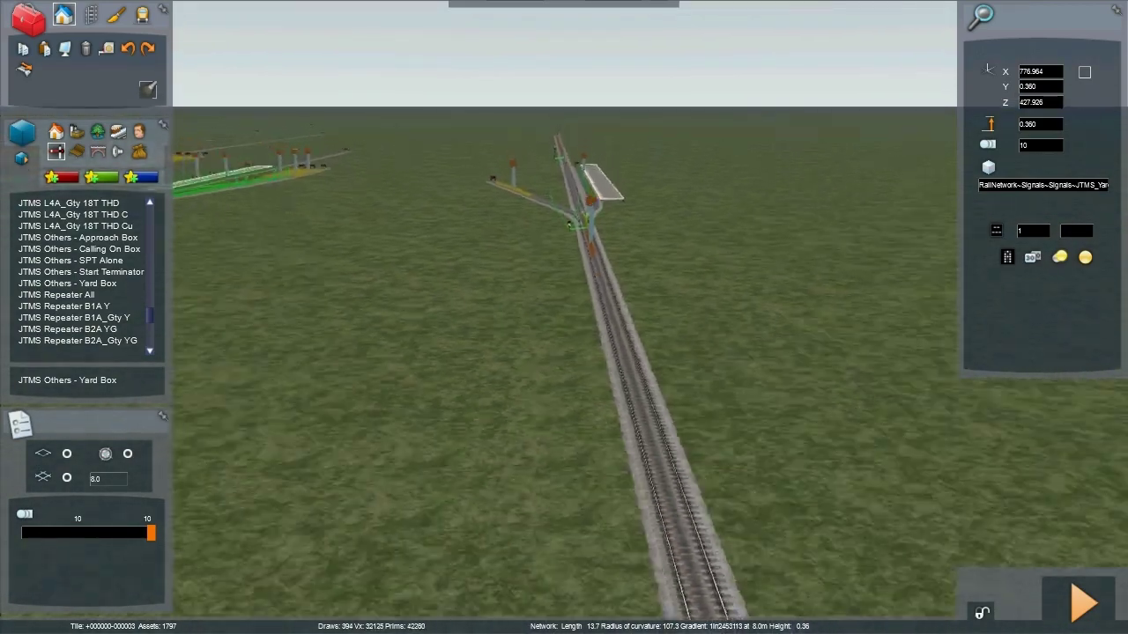
scroll(666, 389, down, 5)
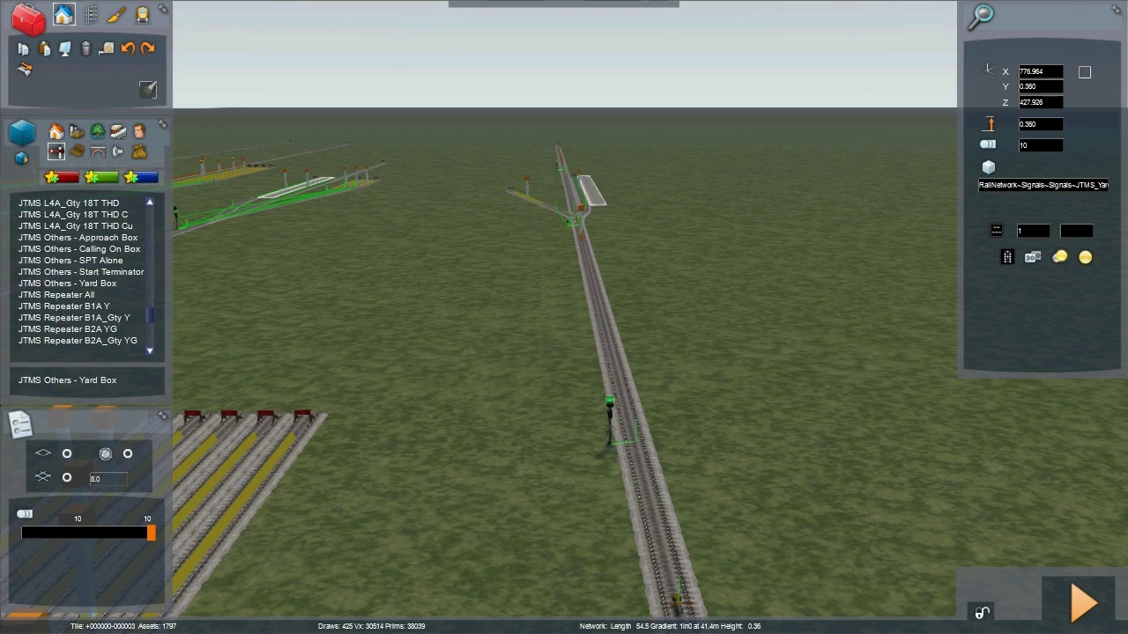
drag(612, 272, 565, 324)
mouse_move(696, 331)
mouse_down()
mouse_move(678, 362)
mouse_move(583, 301)
mouse_up()
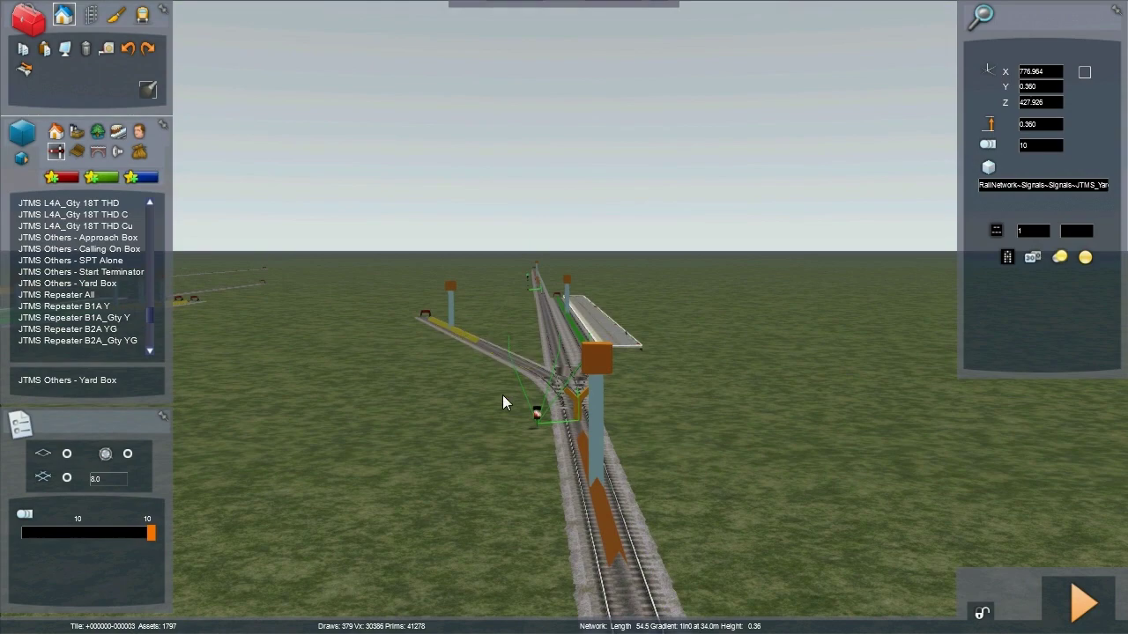
mouse_move(703, 455)
mouse_down()
mouse_move(727, 494)
mouse_move(731, 453)
mouse_up()
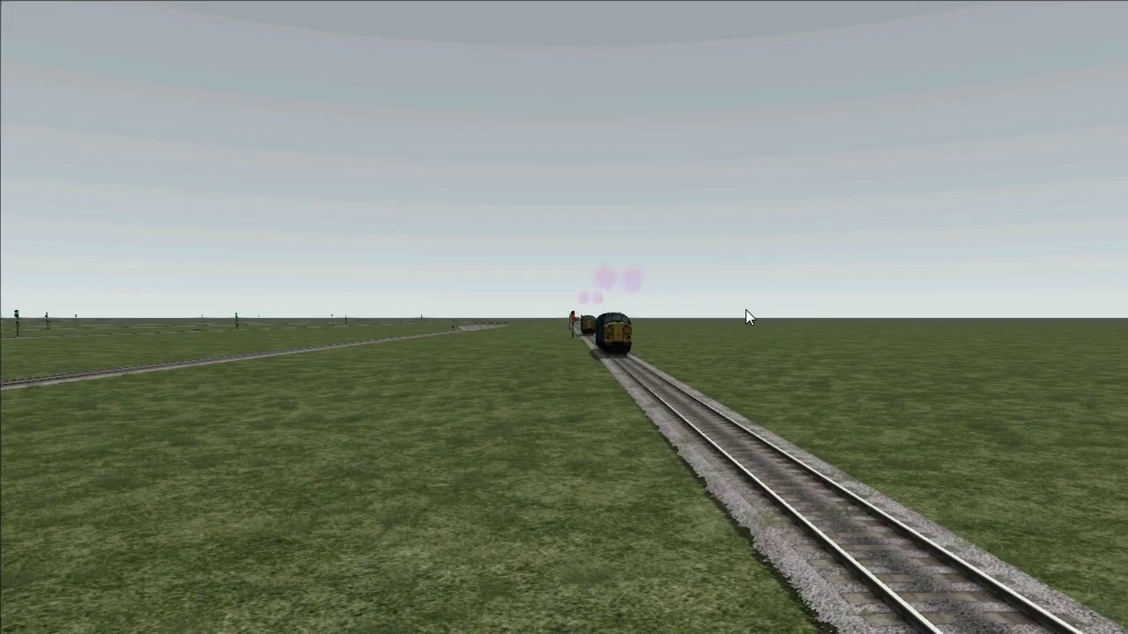
Step: Switch to camera 3, orbit above and behind the blue locomotive, then pull back
key(3)
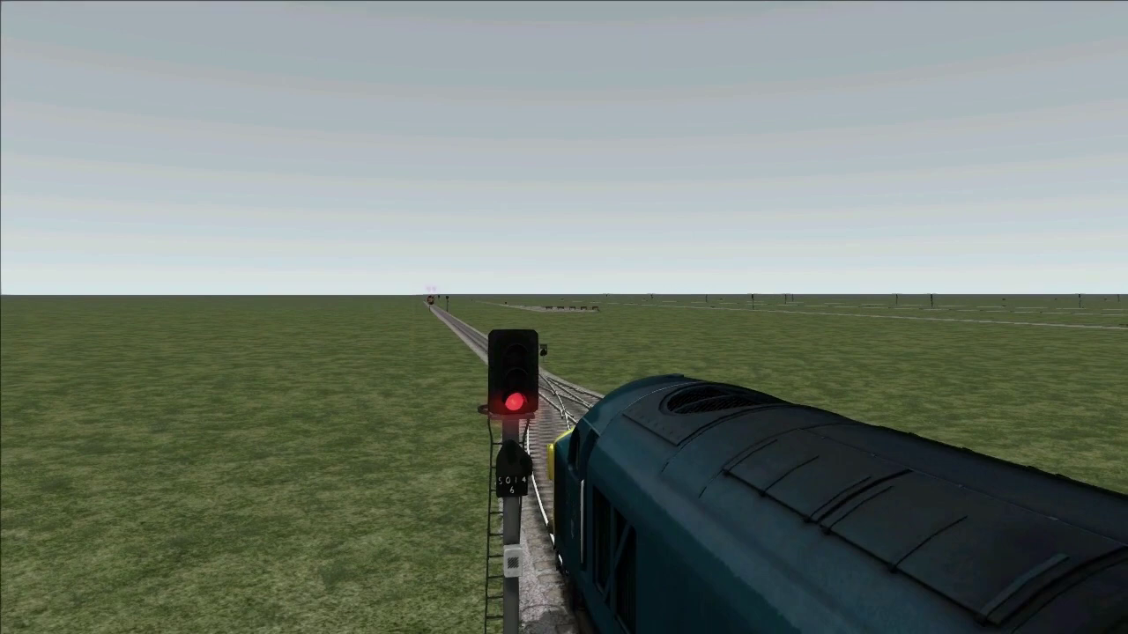
key(Up)
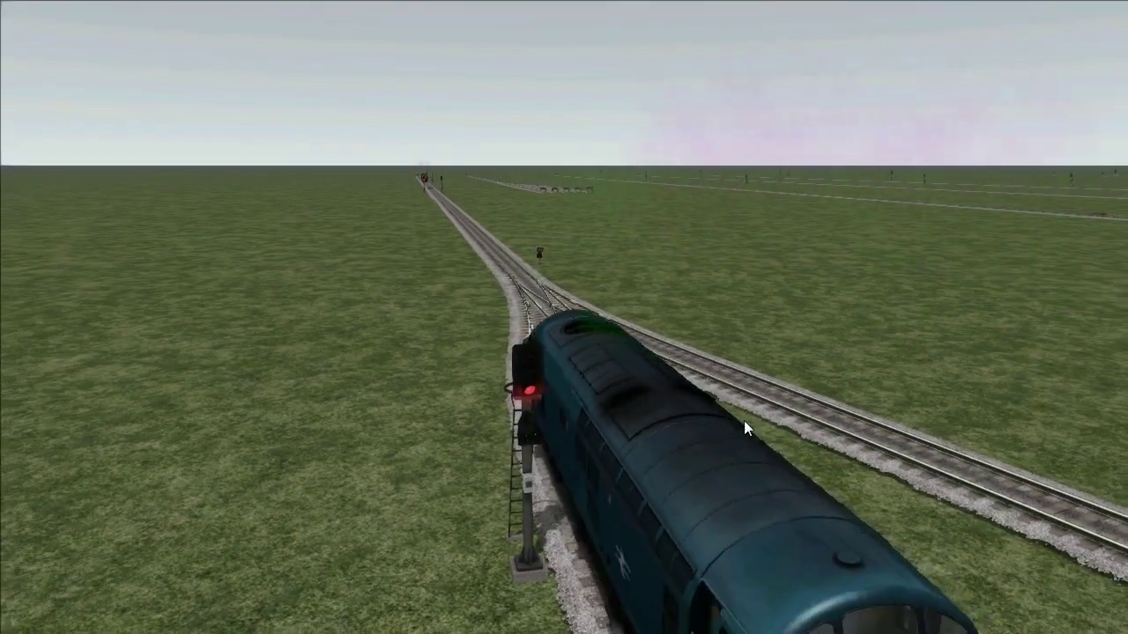
key(Left)
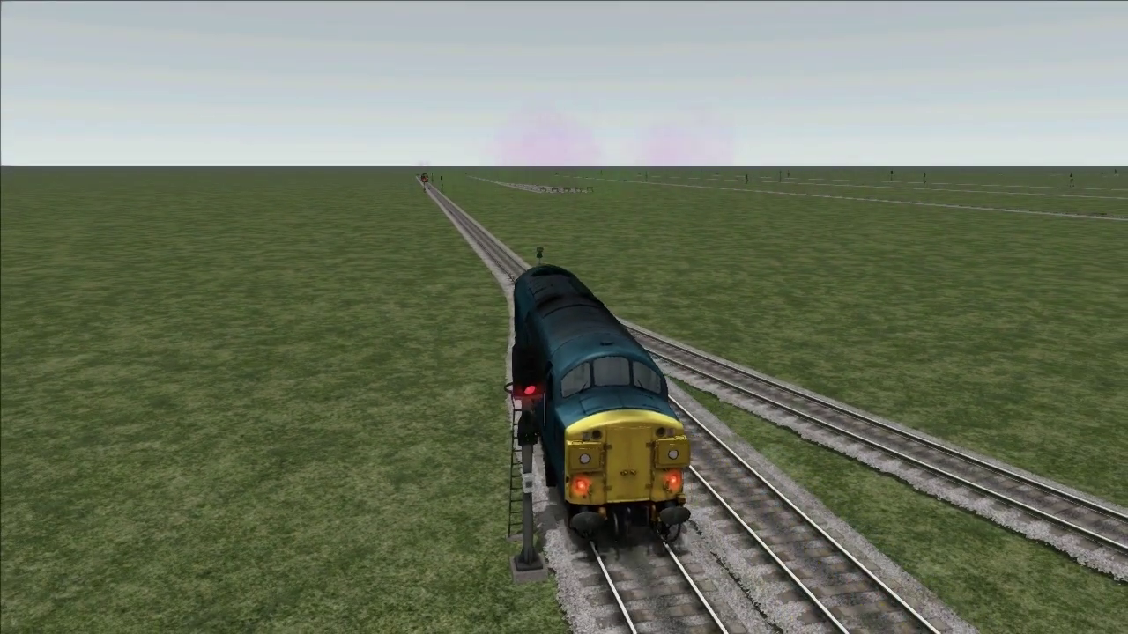
key(Page_Down)
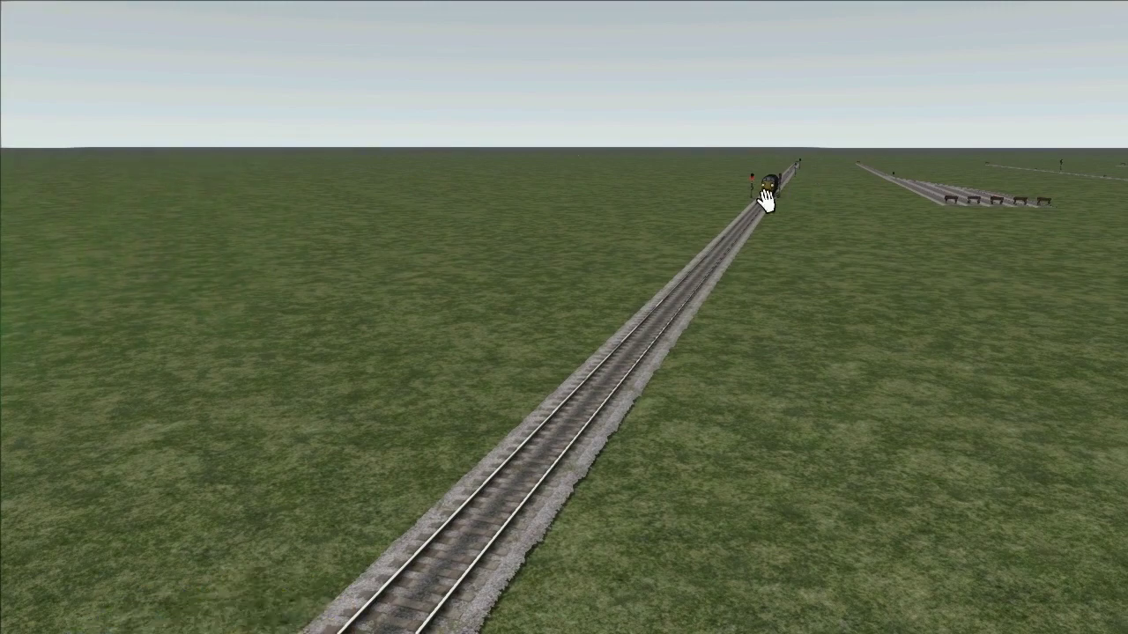
Step: Fly the camera to the blue locomotive to view the junction's ground signal
click(765, 201)
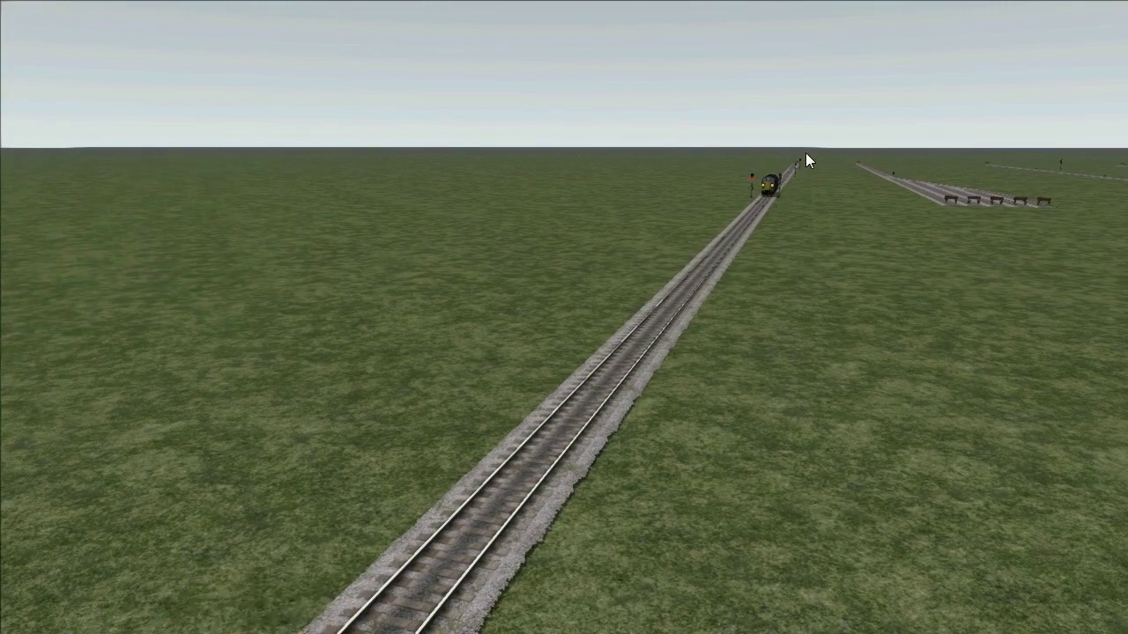